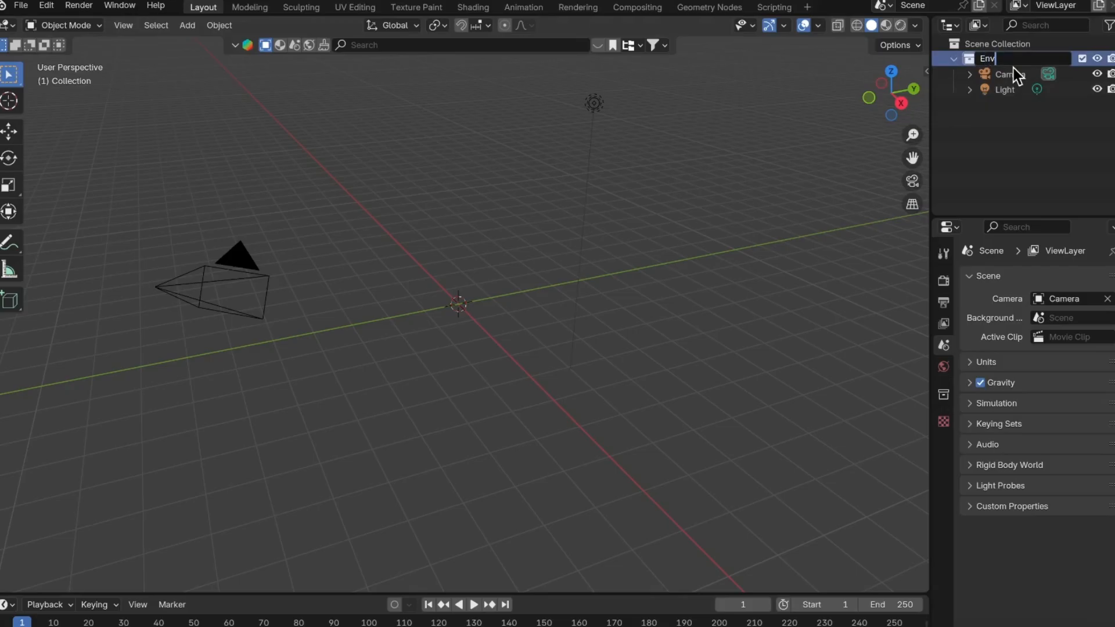
Rename the default collection as Environment and collapse it in the outliner.
type("ironment")
key("Return")
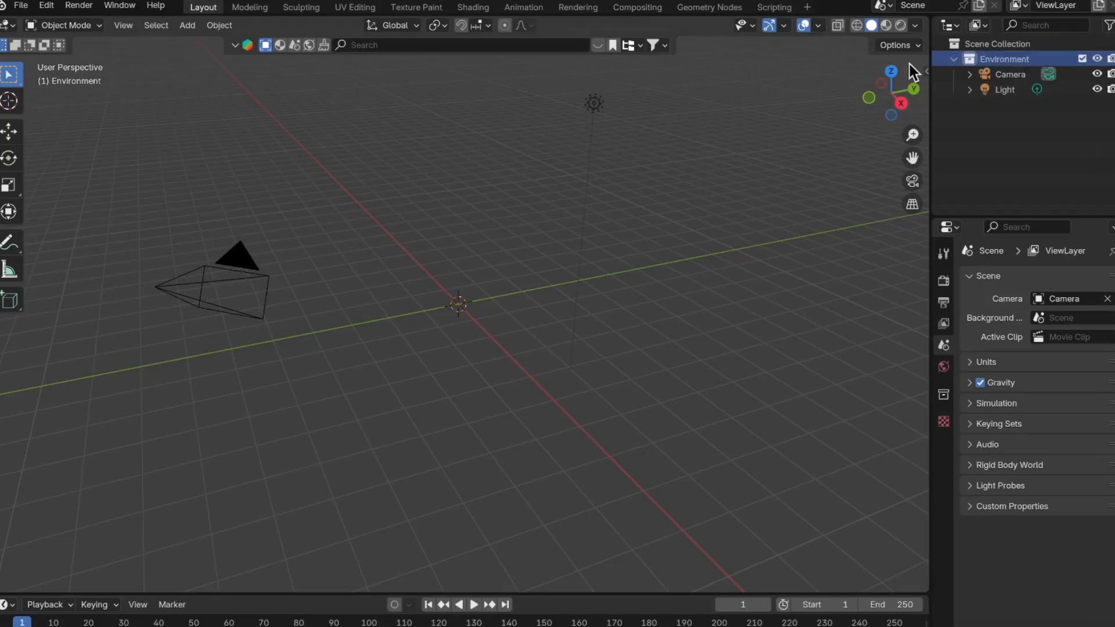
left_click(953, 59)
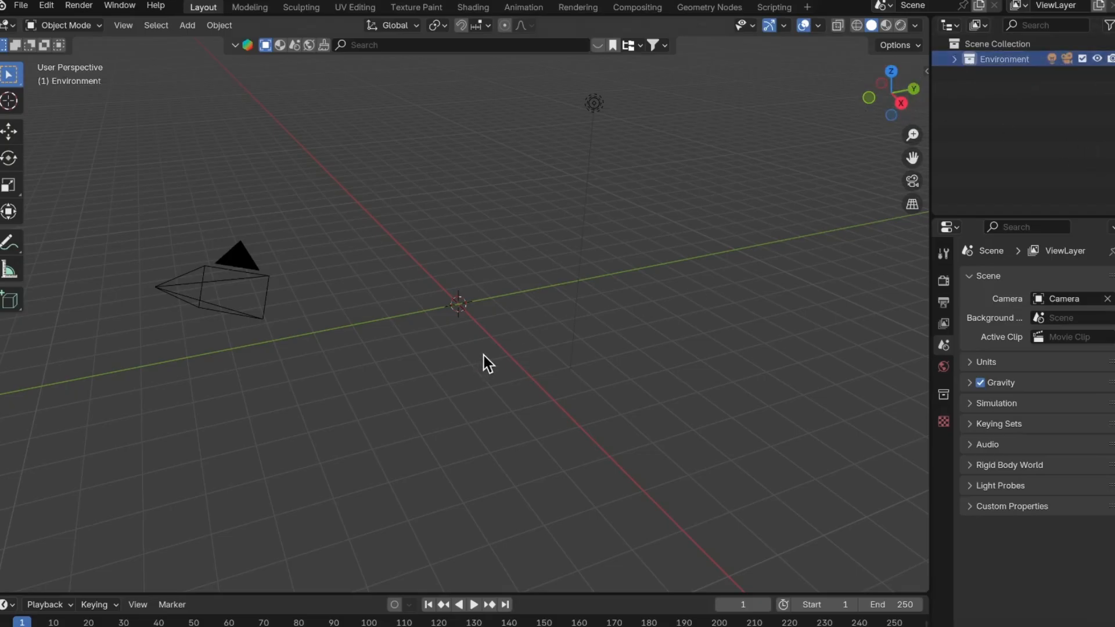
Add a torus mesh at the world origin.
key("shift+a")
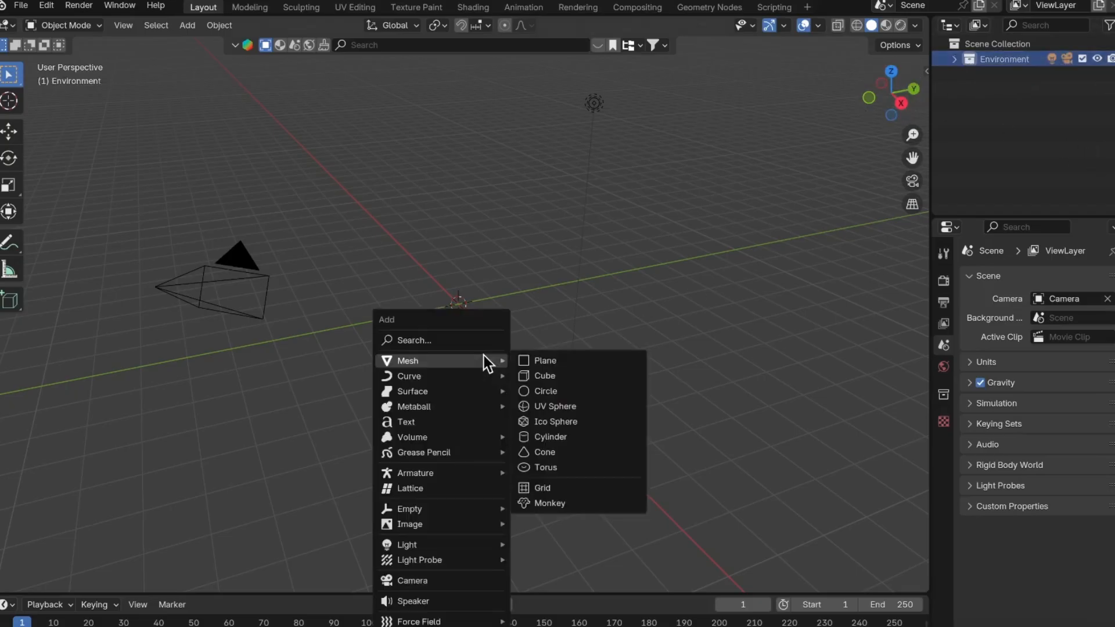
mouse_move(479, 367)
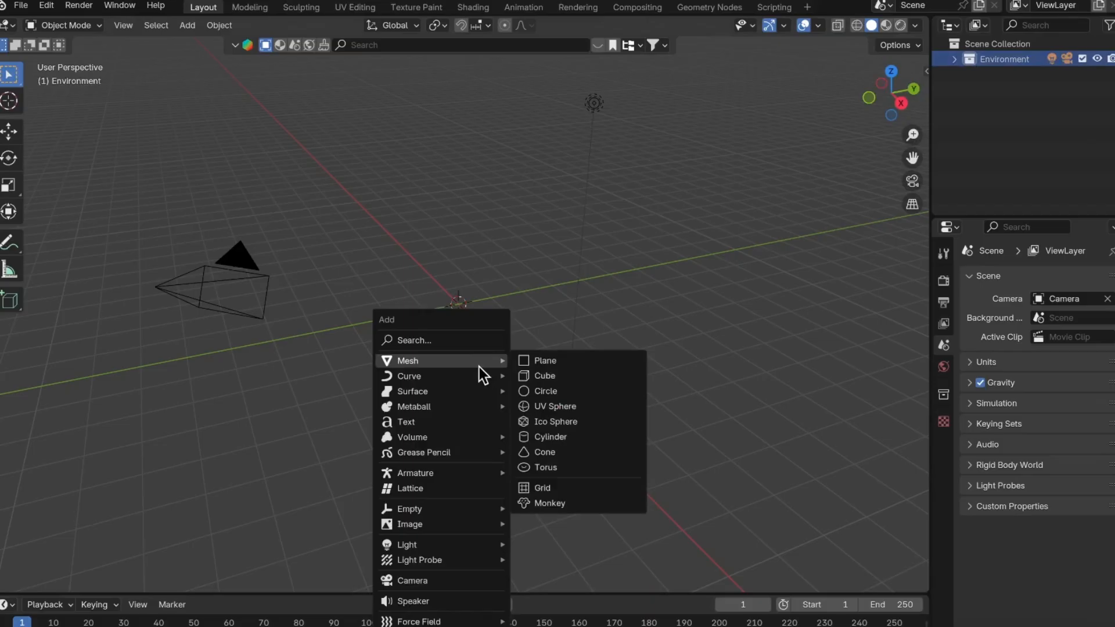
left_click(584, 469)
scroll(447, 288, "up", 2)
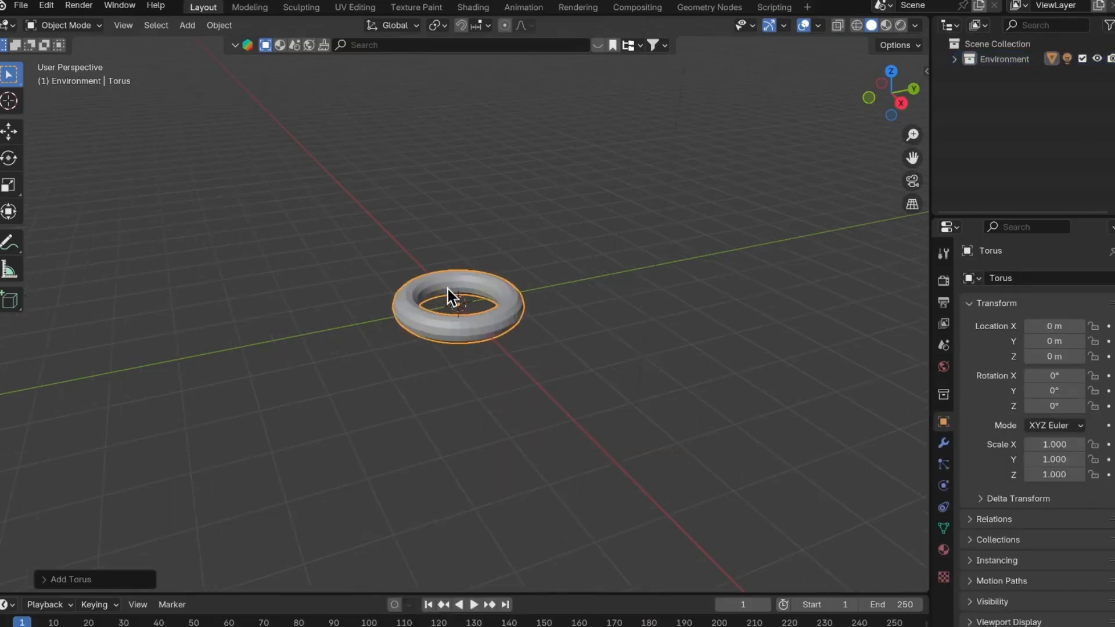
From the right orthographic view, stretch the torus along Z to a scale of about 1.35.
left_click(900, 103)
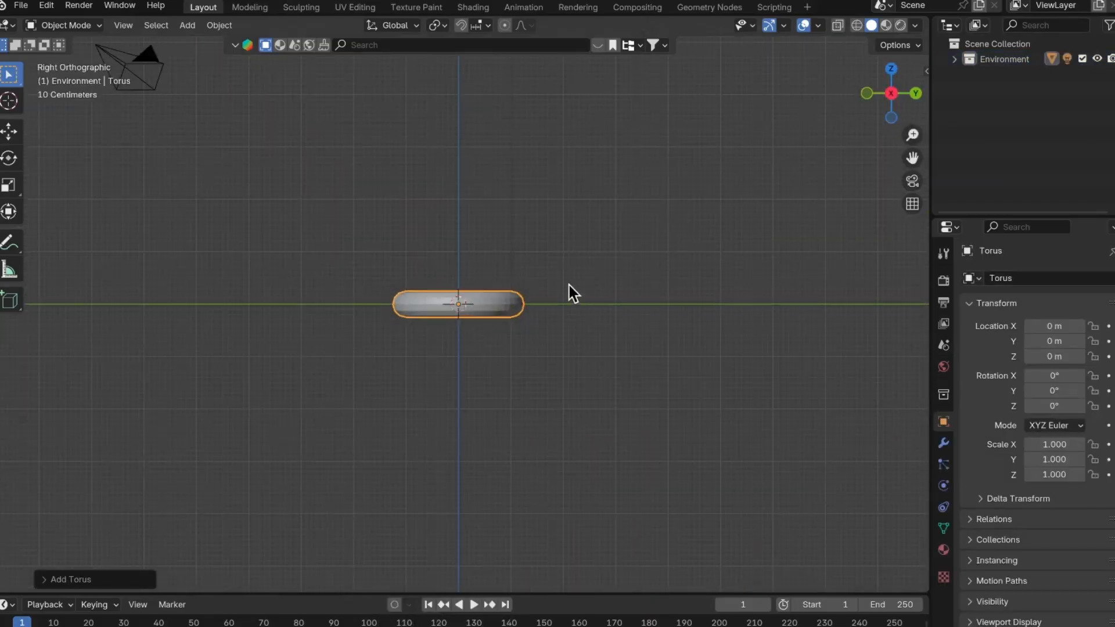
key("s")
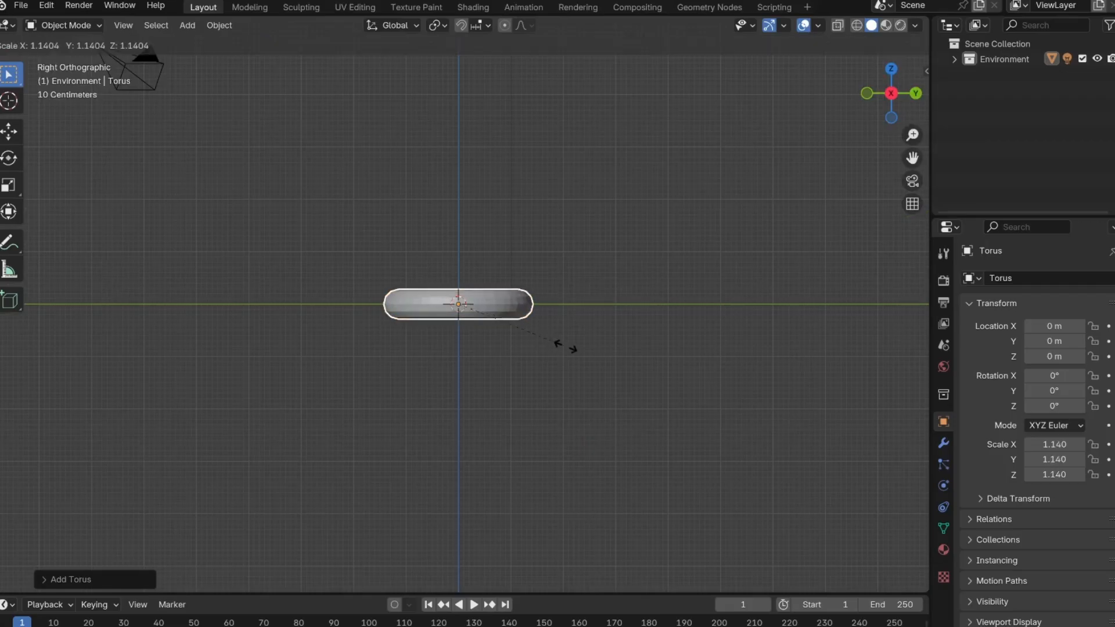
key("z")
left_click(580, 356)
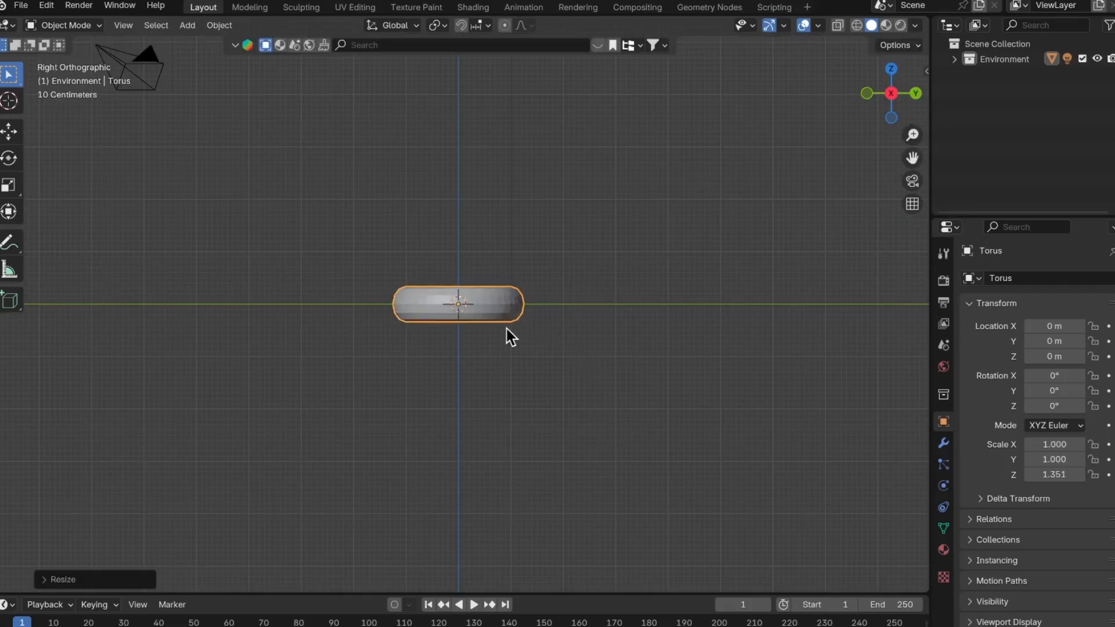
Enlarge the torus uniformly to an X and Y scale of about 2.11 and try to lift it along Z.
key("s")
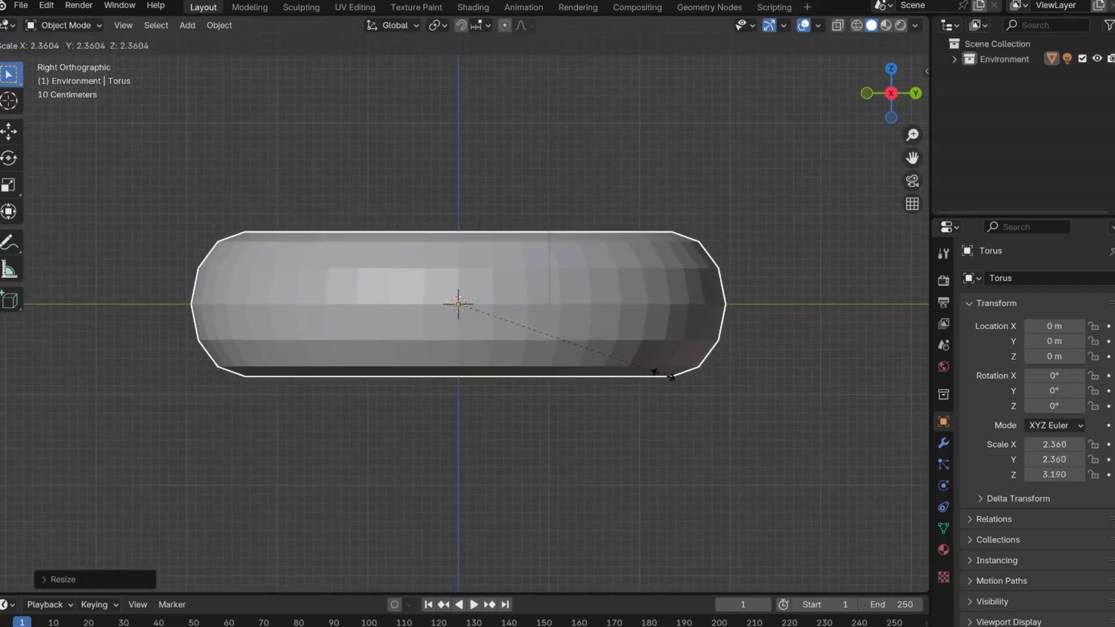
left_click(640, 372)
key("g")
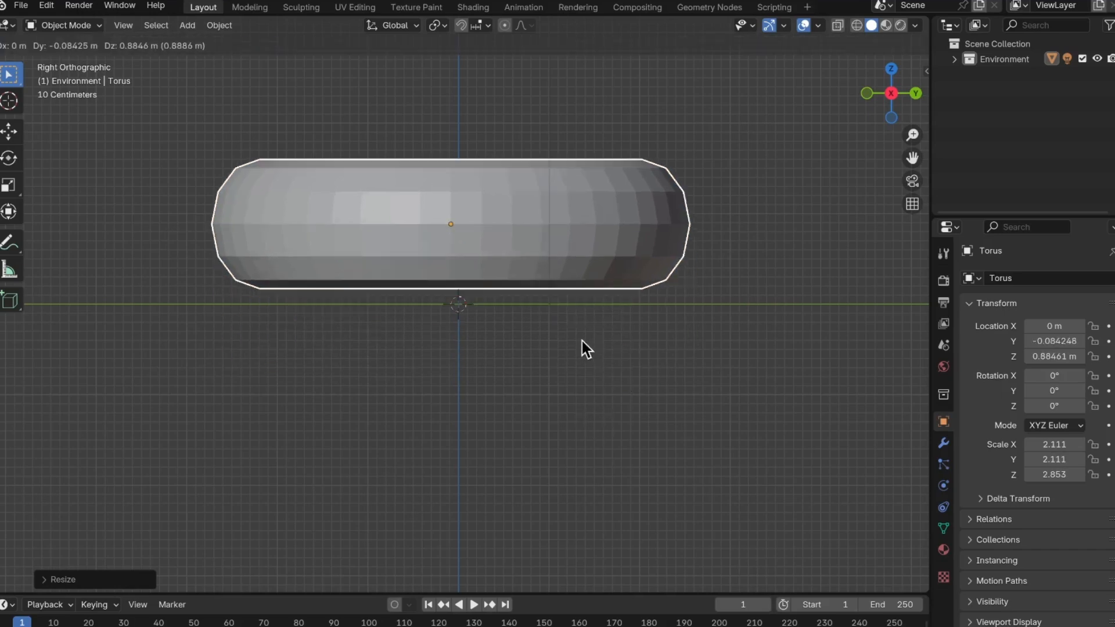
key("z")
right_click(580, 347)
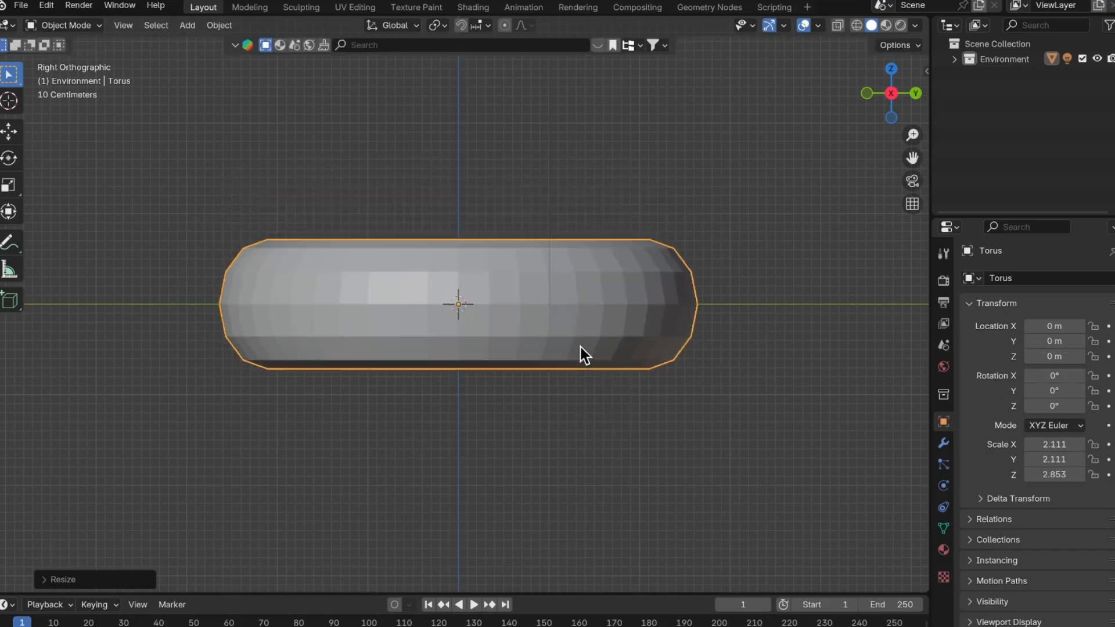
scroll(580, 347, "down", 10)
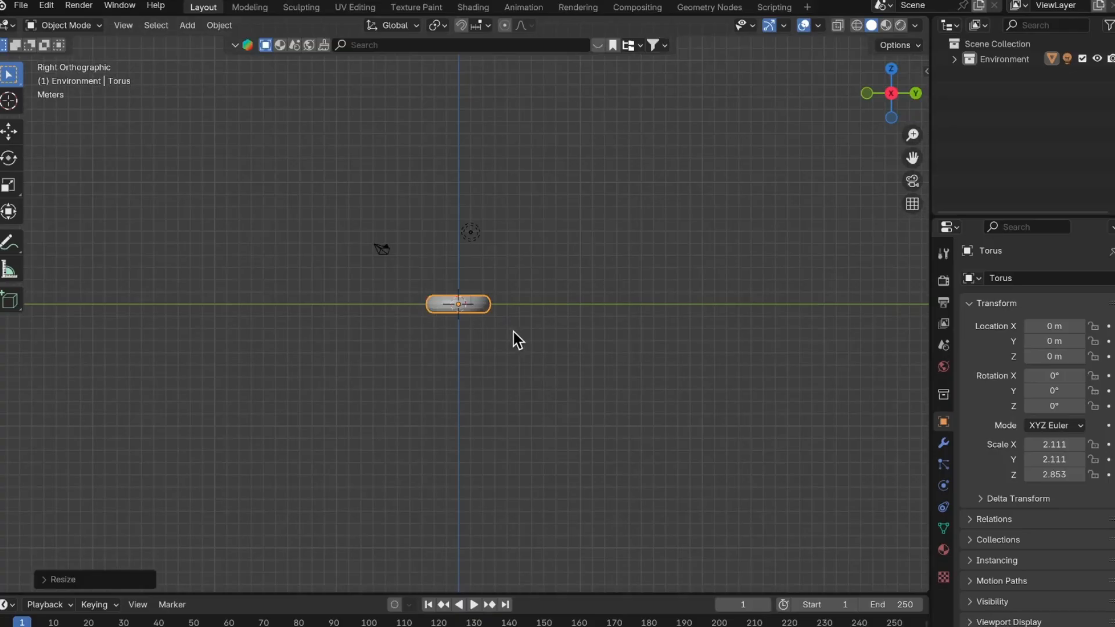
Shrink the torus uniformly to a scale of about 0.78 in X and Y and 1.06 in Z.
key("s")
left_click(501, 329)
key("s")
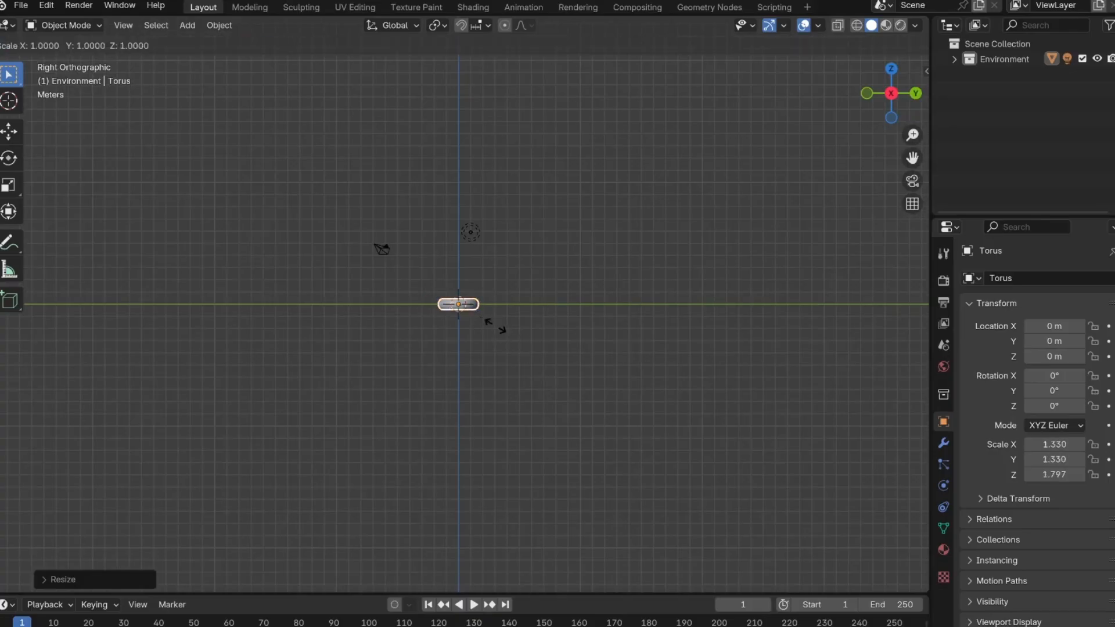
left_click(484, 318)
scroll(477, 319, "up", 2)
scroll(475, 310, "up", 6)
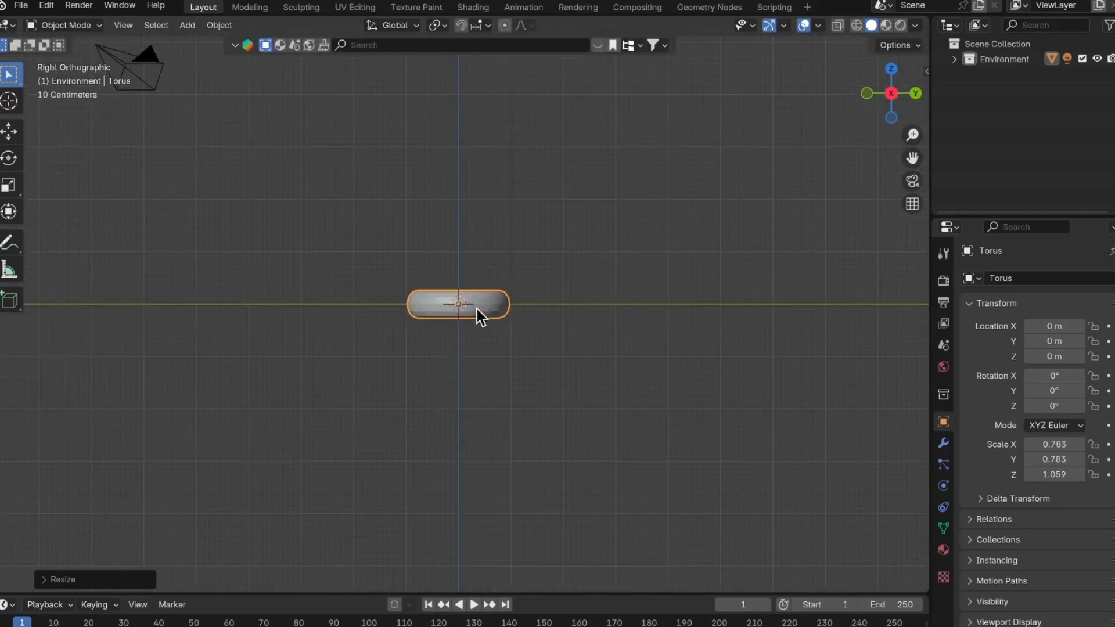
Raise the torus along the Z axis to a height of about 4.59 m.
scroll(521, 332, "down", 4)
key("g")
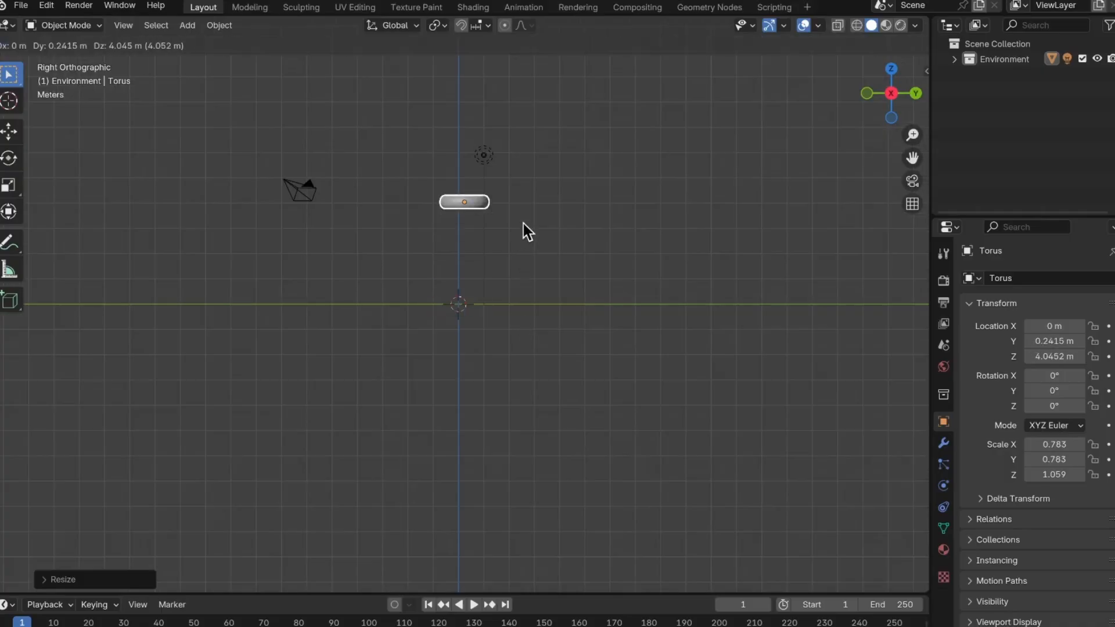
key("z")
left_click(522, 210)
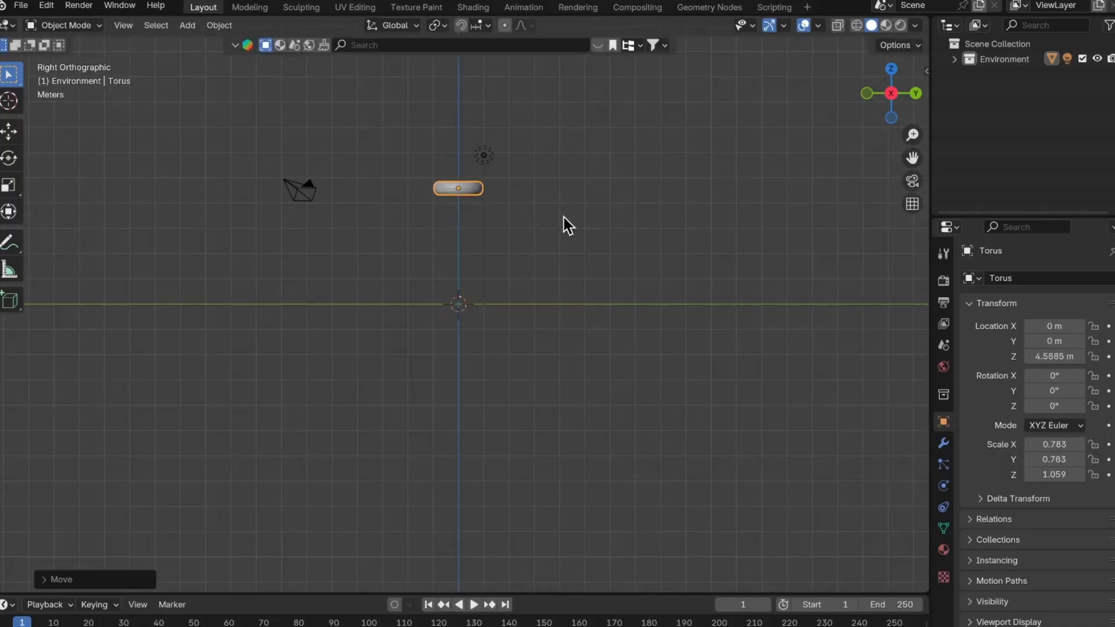
Add a plane mesh at the world origin.
key("KP_5")
middle_click_drag(497, 242, 488, 199)
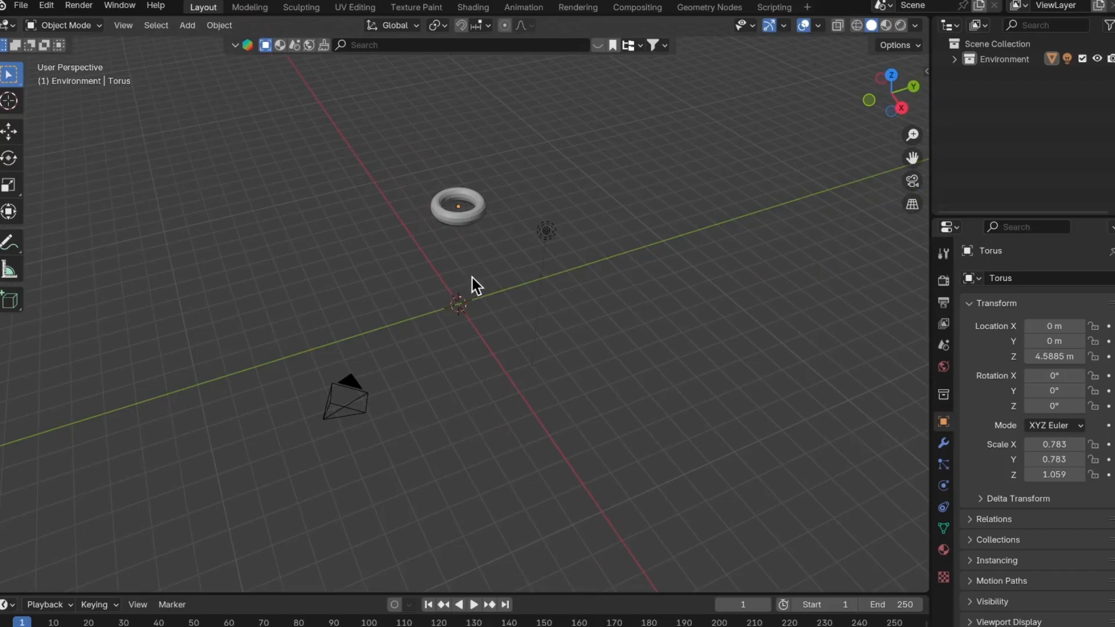
key("shift+a")
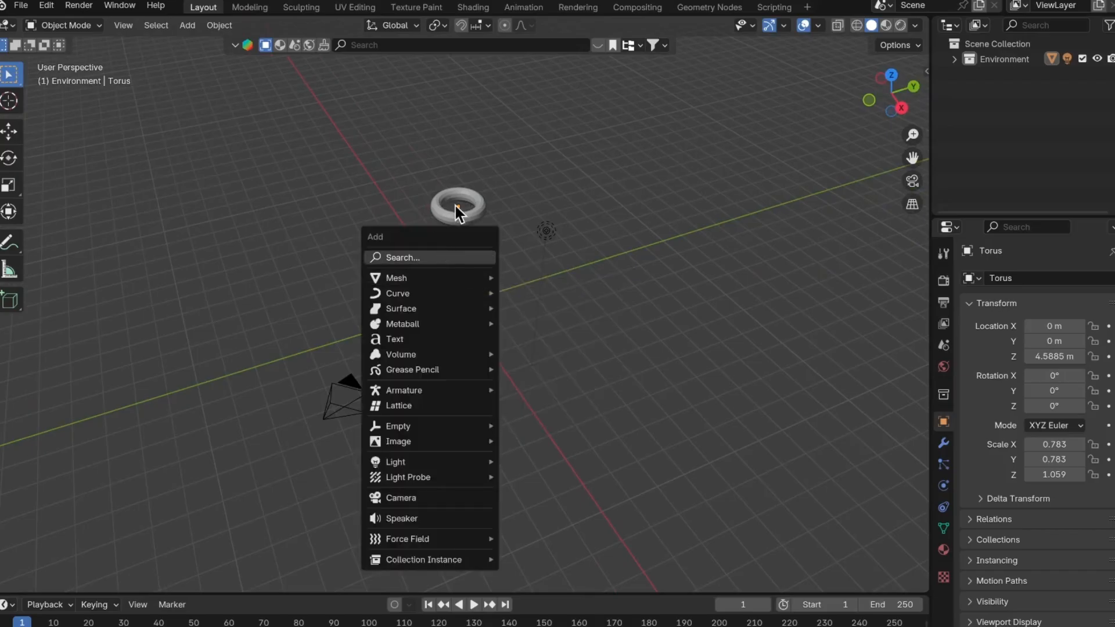
mouse_move(437, 281)
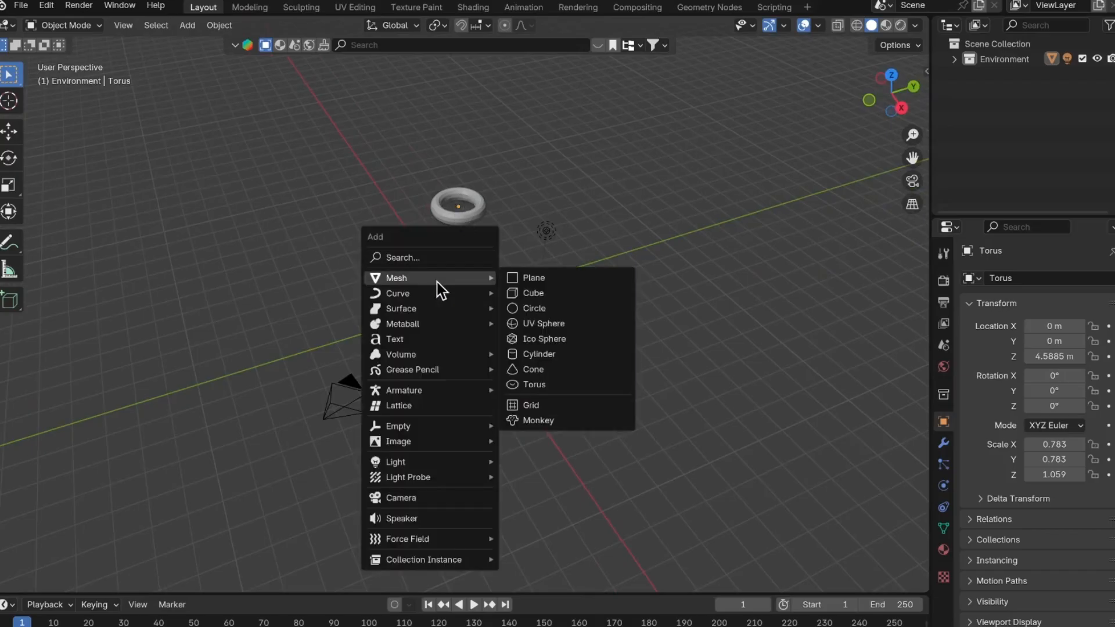
left_click(544, 281)
middle_click_drag(559, 334, 523, 328)
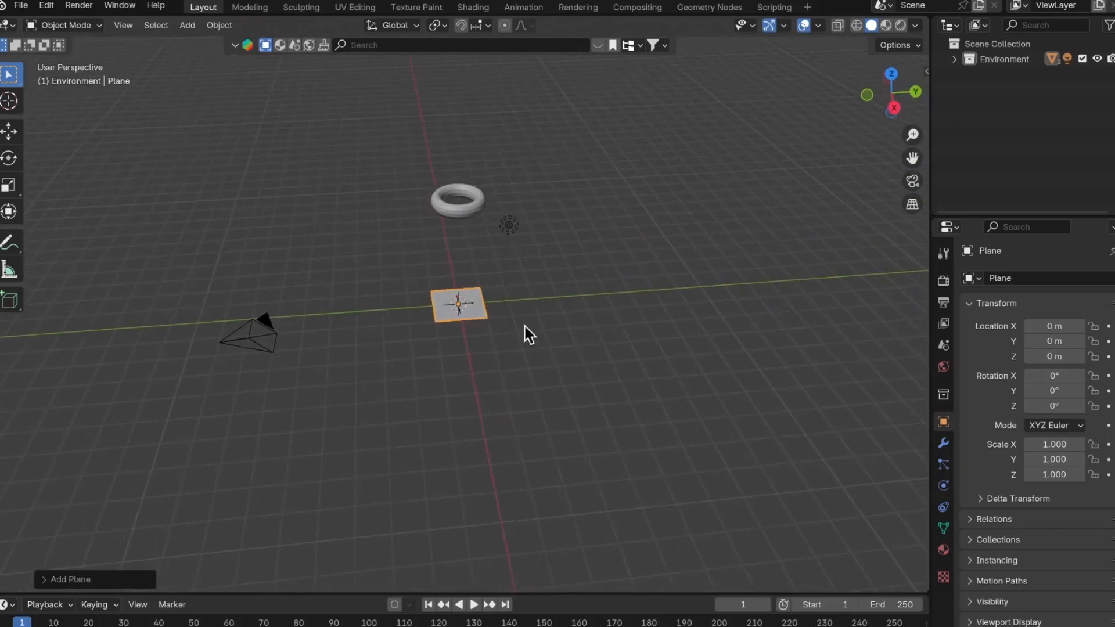
Raise the plane along Z to about 3.47 m, just beneath the torus, and scale it to about 0.82.
left_click(894, 108)
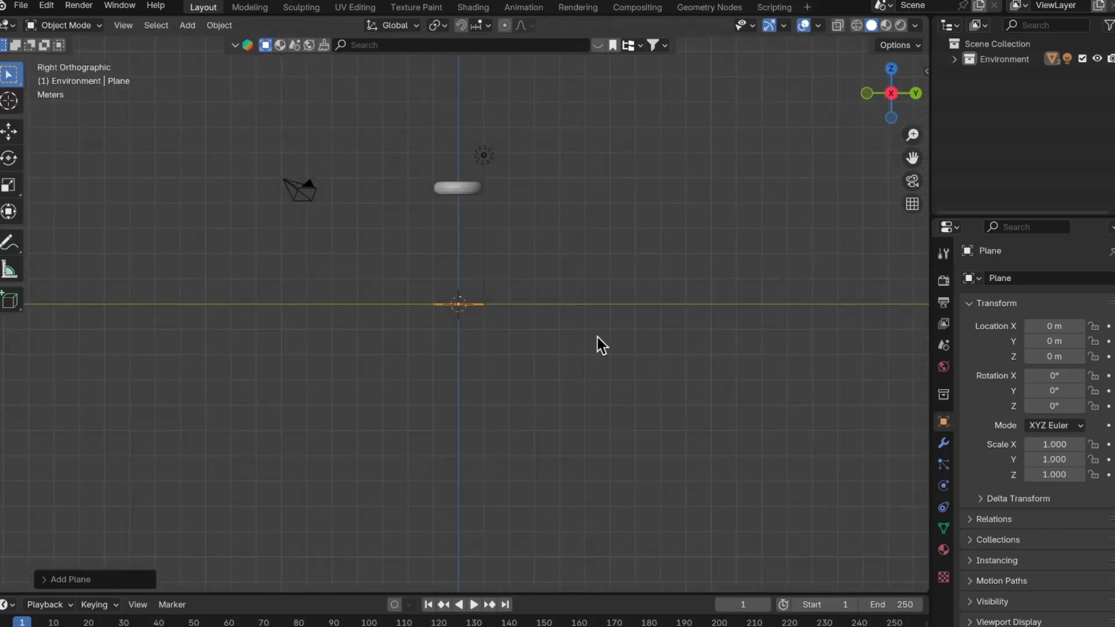
key("g")
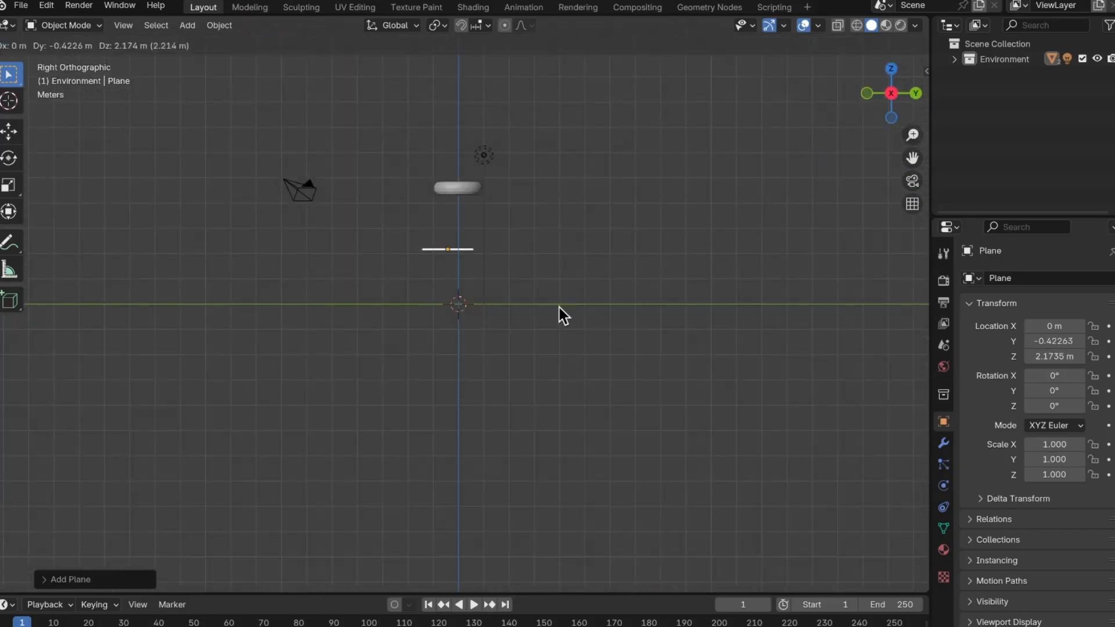
key("z")
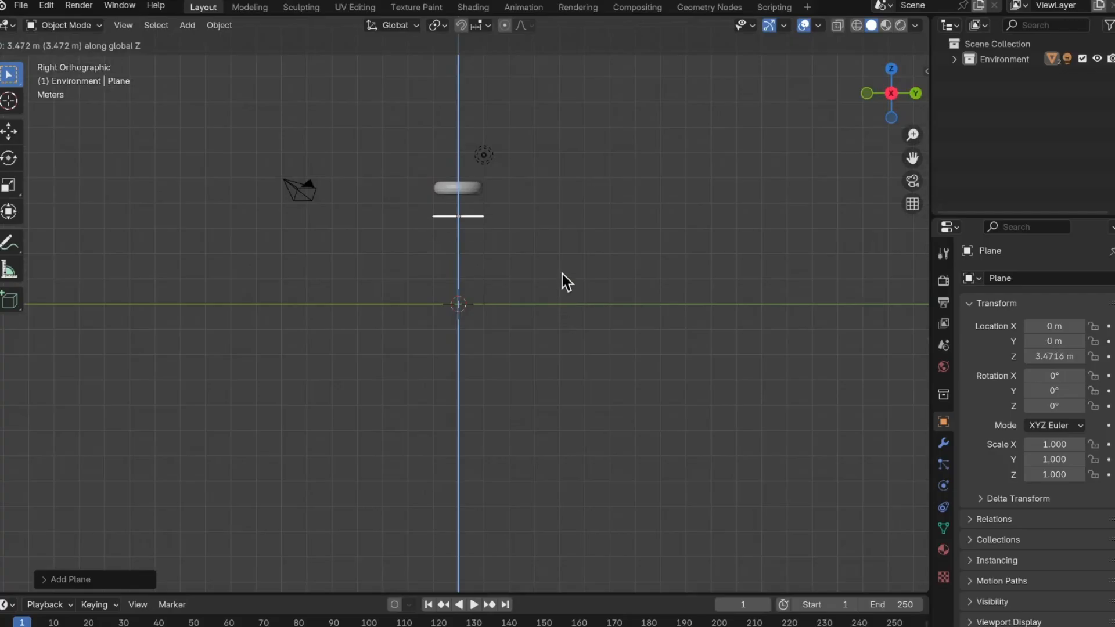
left_click(562, 275)
key("s")
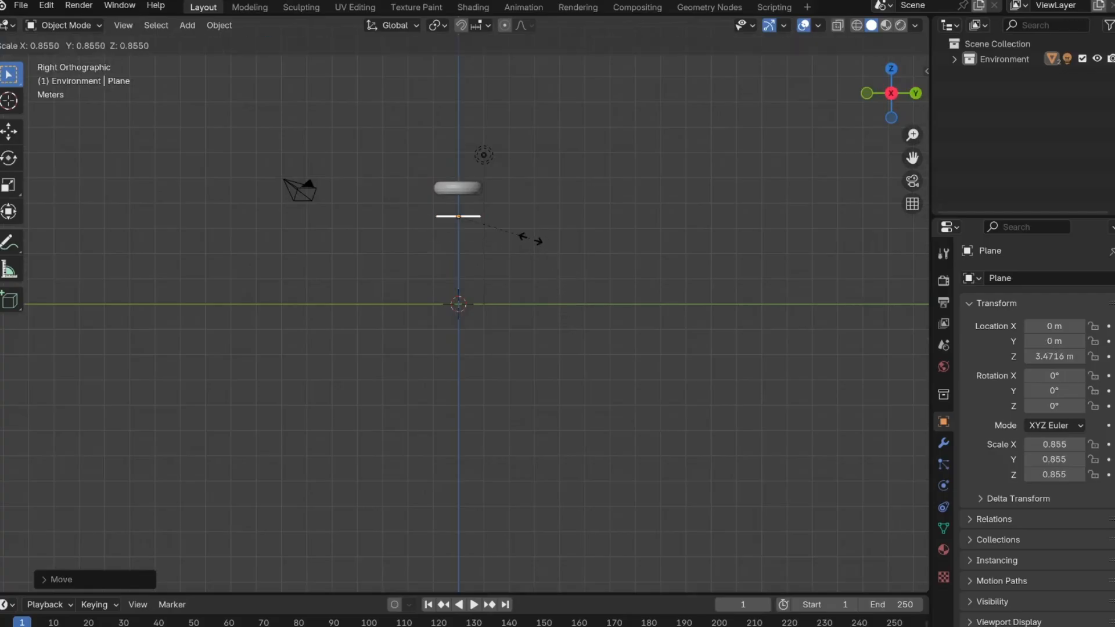
left_click(529, 249)
Add a second plane at the world origin and scale it uniformly to about 3.05.
middle_click_drag(528, 249, 570, 349)
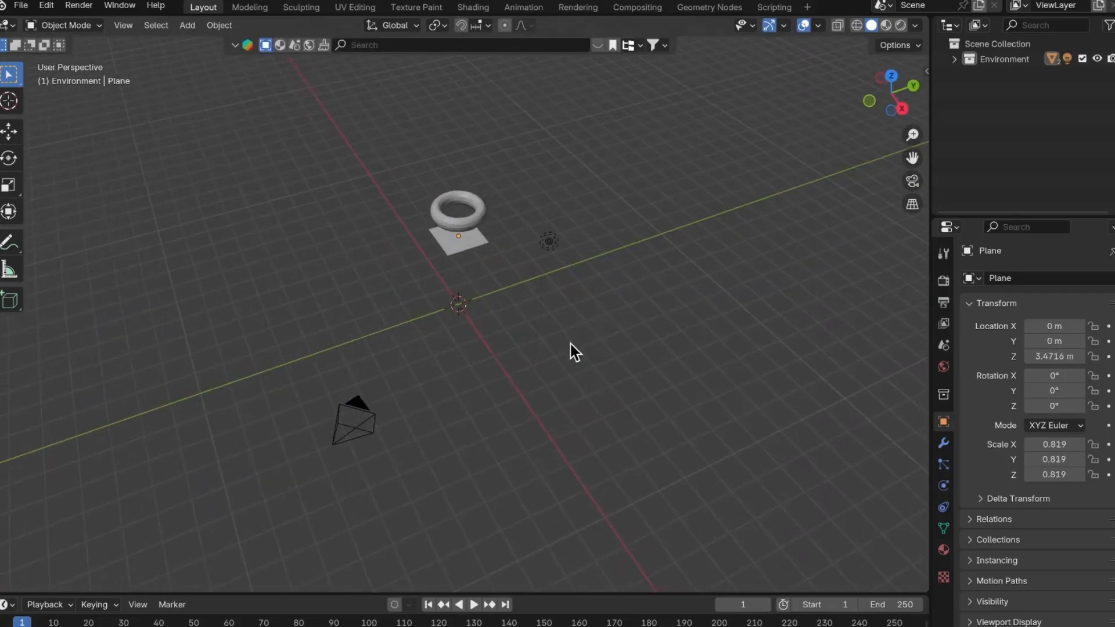
key("shift+a")
mouse_move(560, 361)
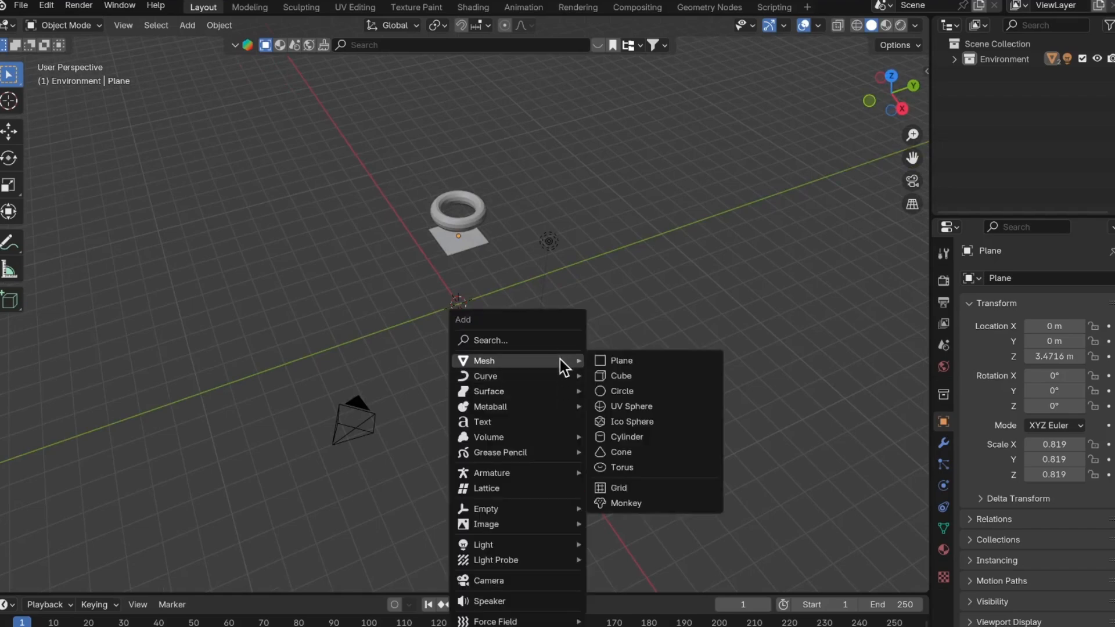
left_click(636, 361)
key("s")
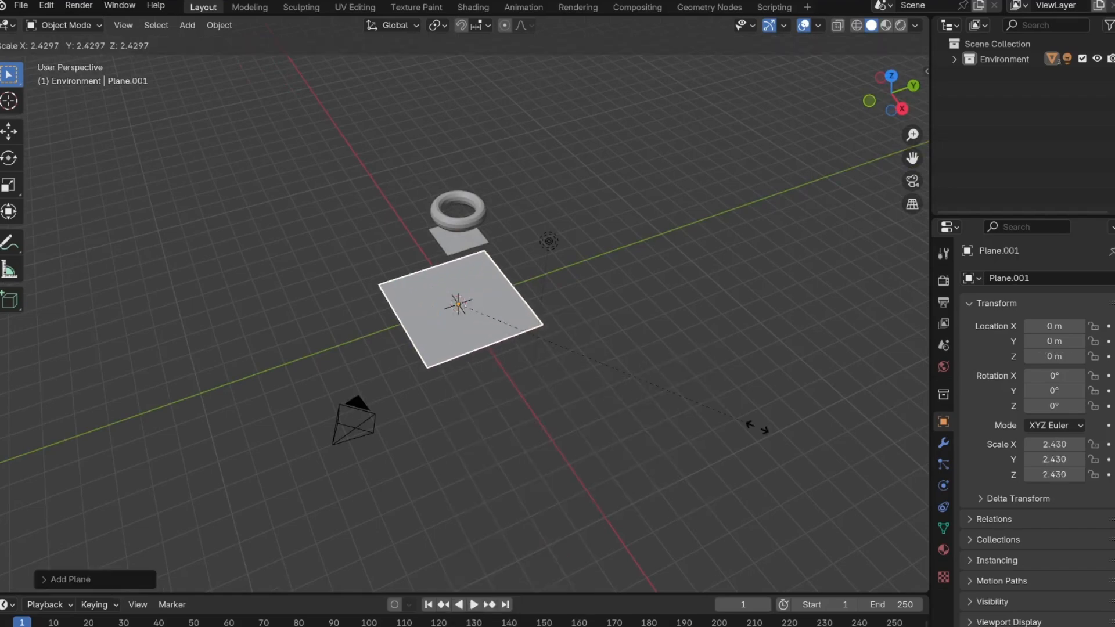
left_click(912, 492)
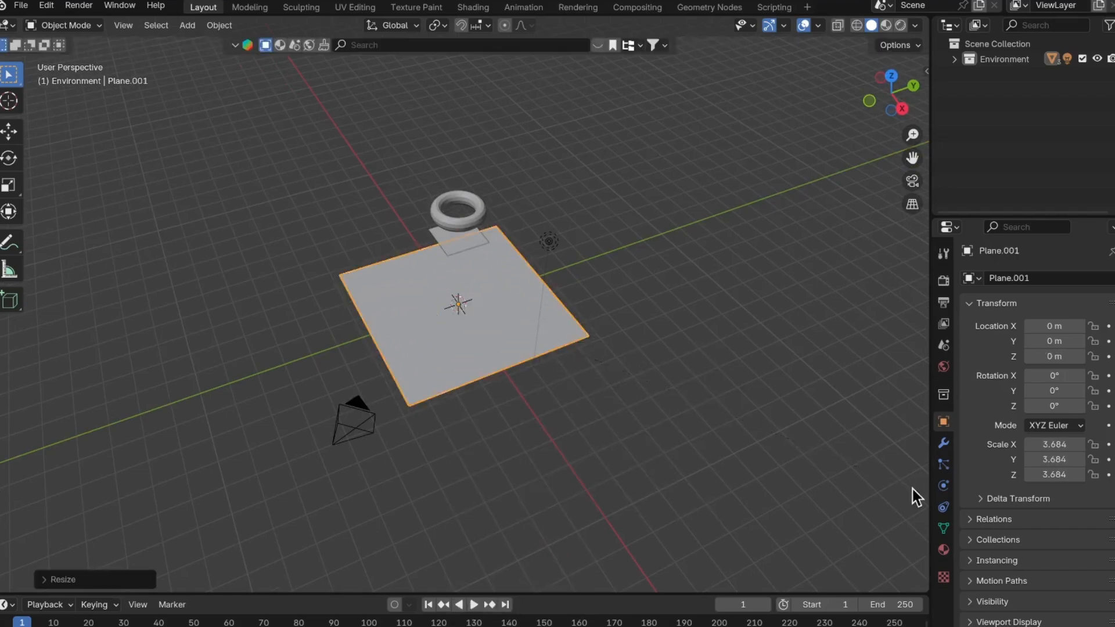
middle_click_drag(675, 456, 450, 244)
key("s")
left_click(632, 392)
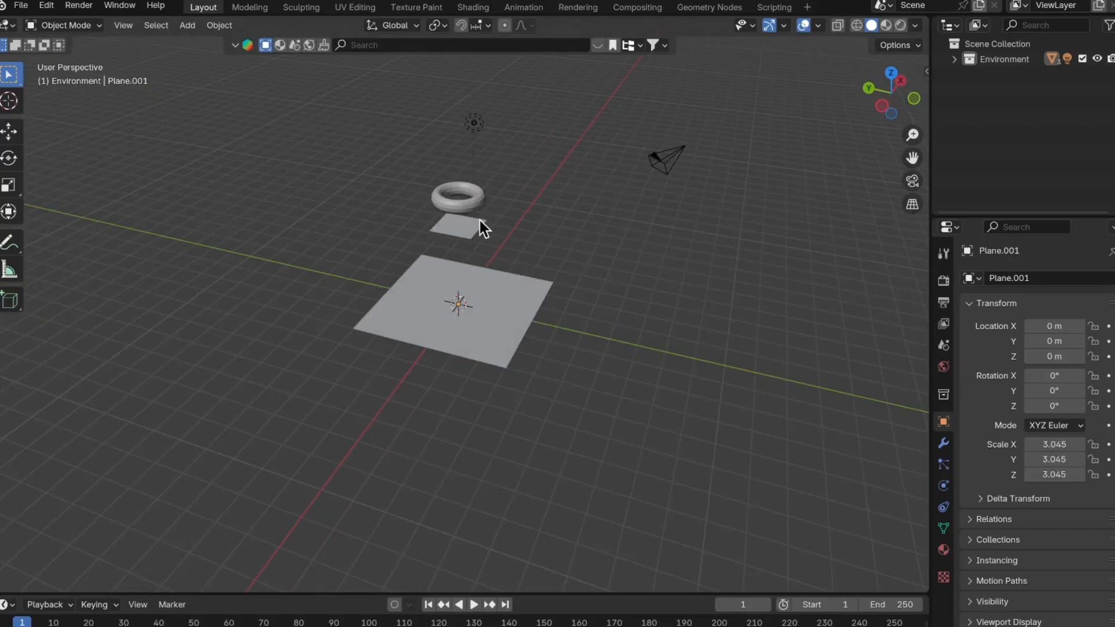
Apply Shade Smooth to the torus and deselect it.
middle_click_drag(407, 366, 456, 284)
scroll(510, 246, "up", 3)
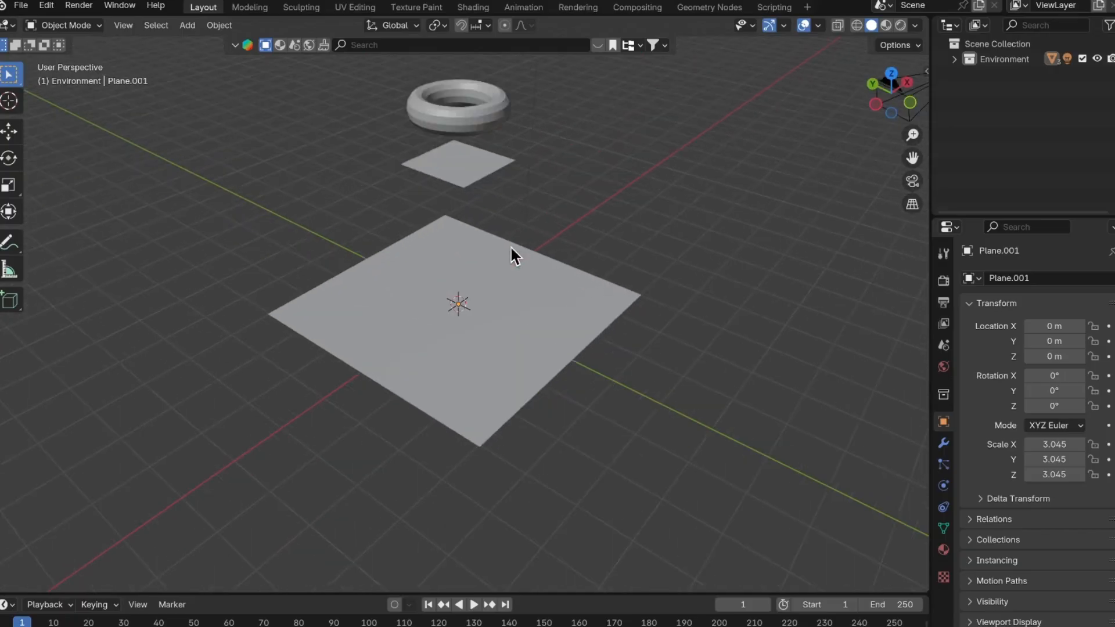
middle_click_drag(530, 247, 566, 263)
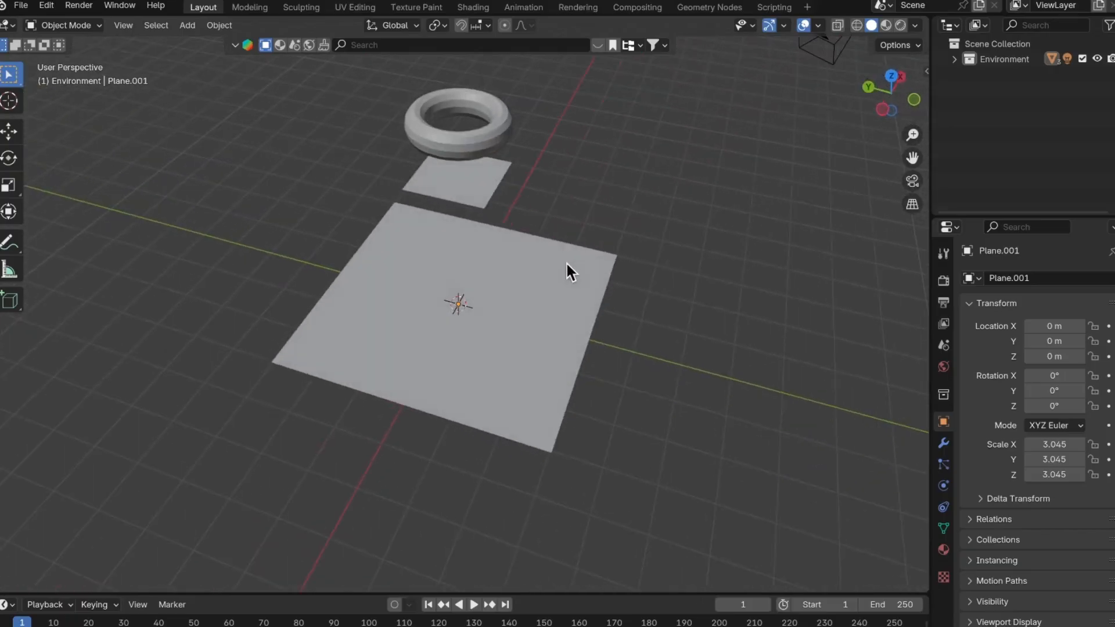
left_click(475, 137)
right_click(474, 136)
left_click(475, 138)
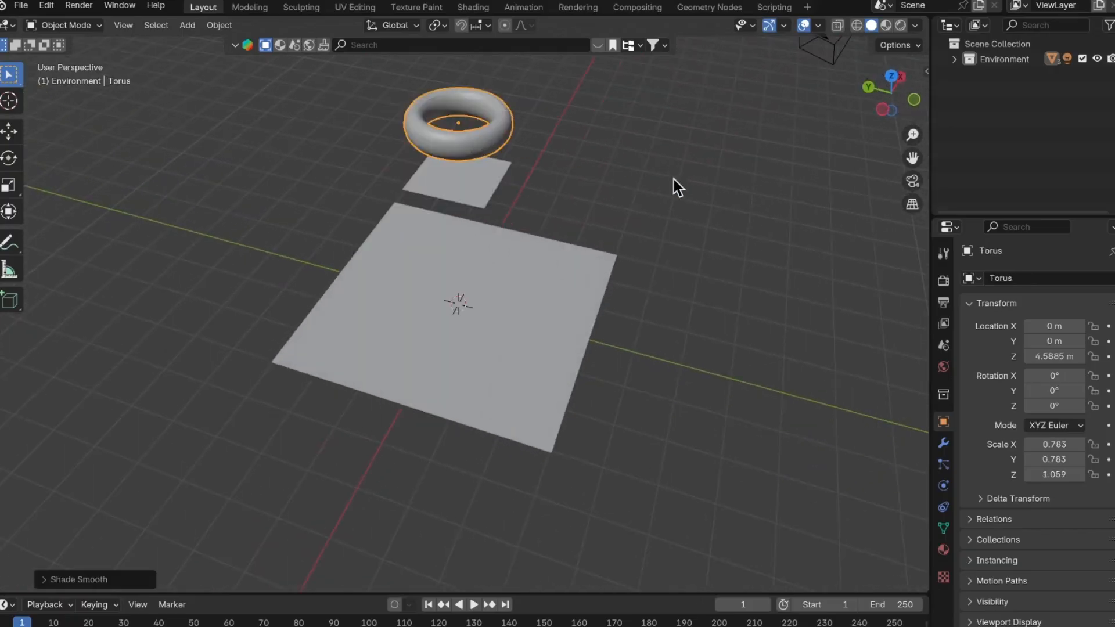
left_click(681, 186)
Cell Fracture the torus using its own particles as point source, with a source limit of 500 and noise of 1.
middle_click_drag(681, 186, 678, 211)
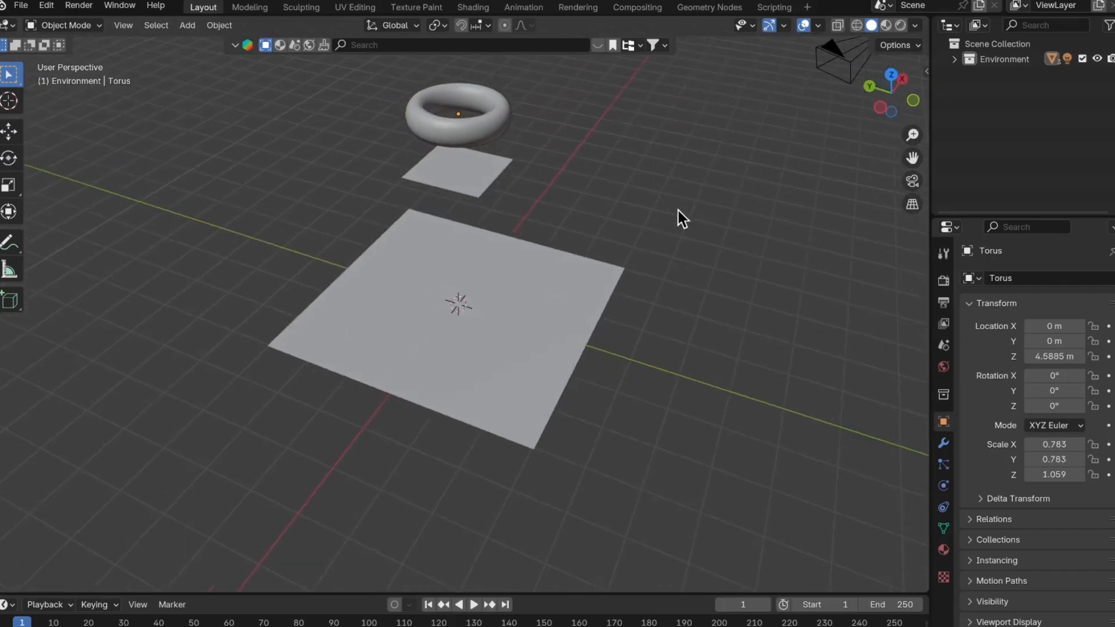
left_click(484, 138)
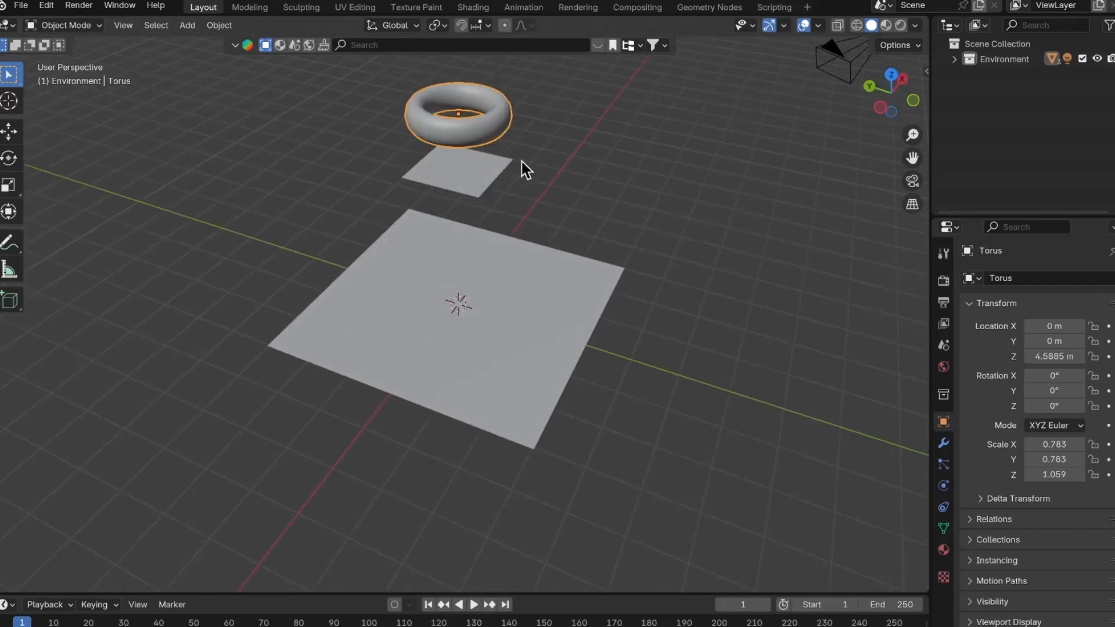
left_click(226, 29)
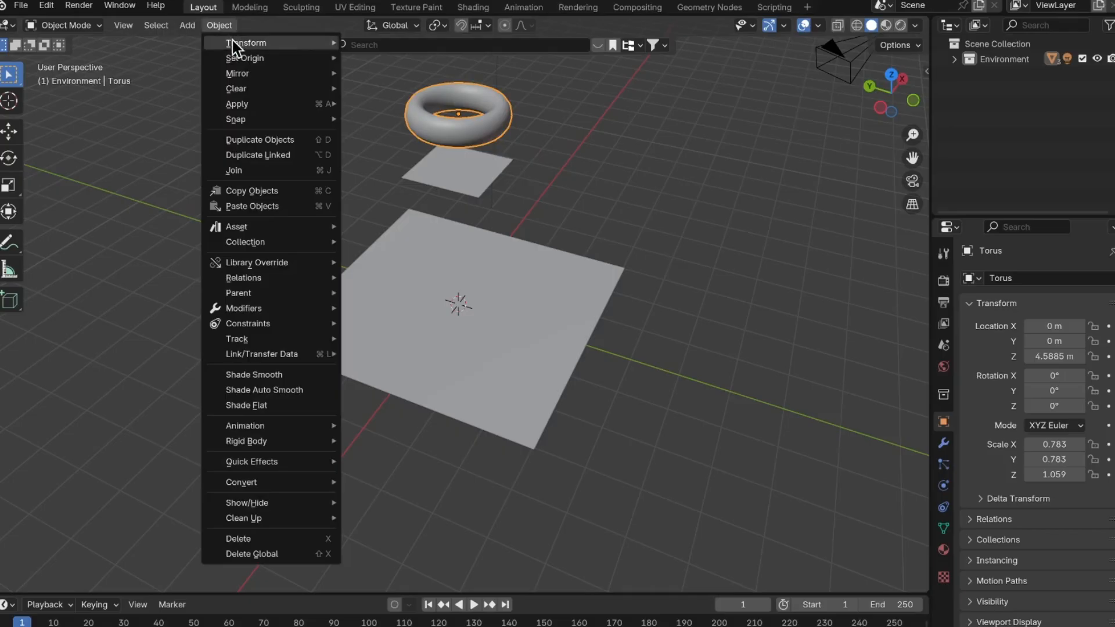
mouse_move(297, 466)
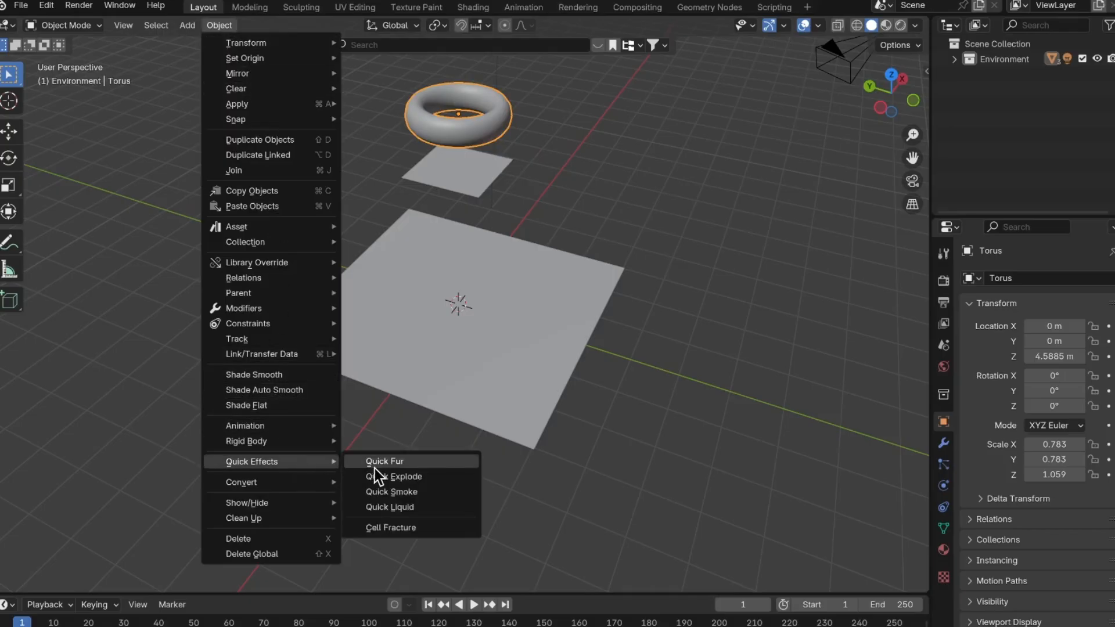
left_click(408, 527)
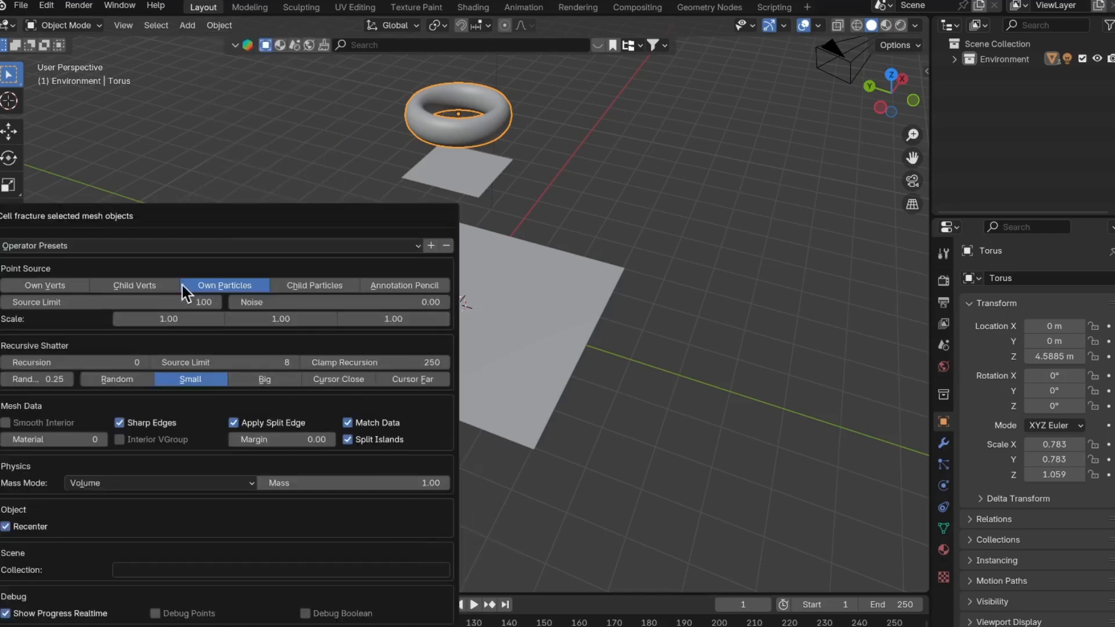
left_click_drag(203, 217, 239, 117)
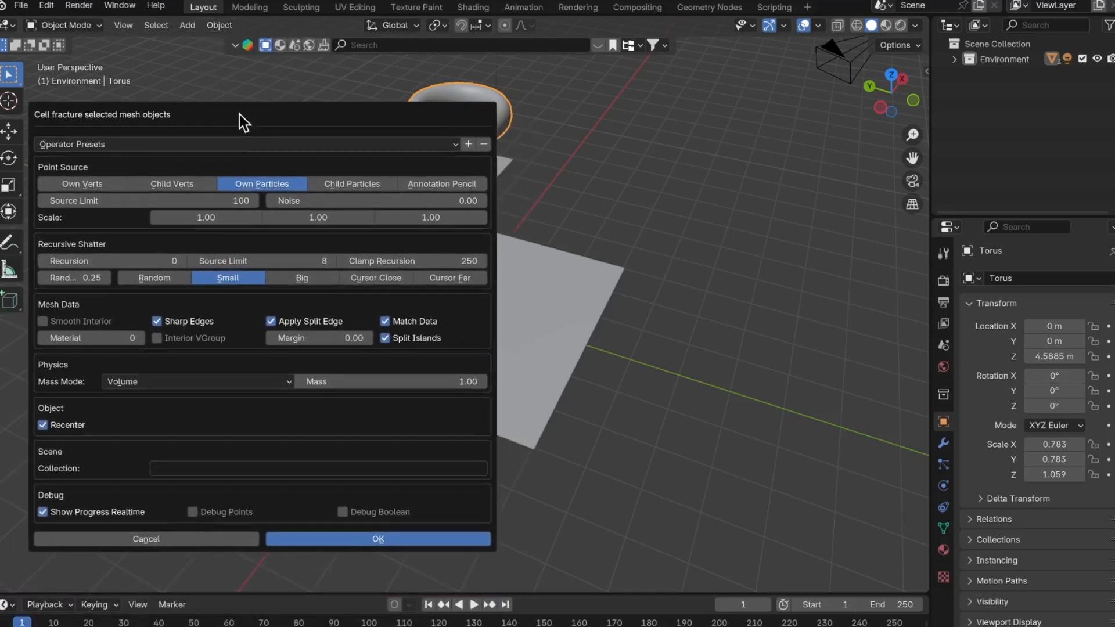
left_click(243, 200)
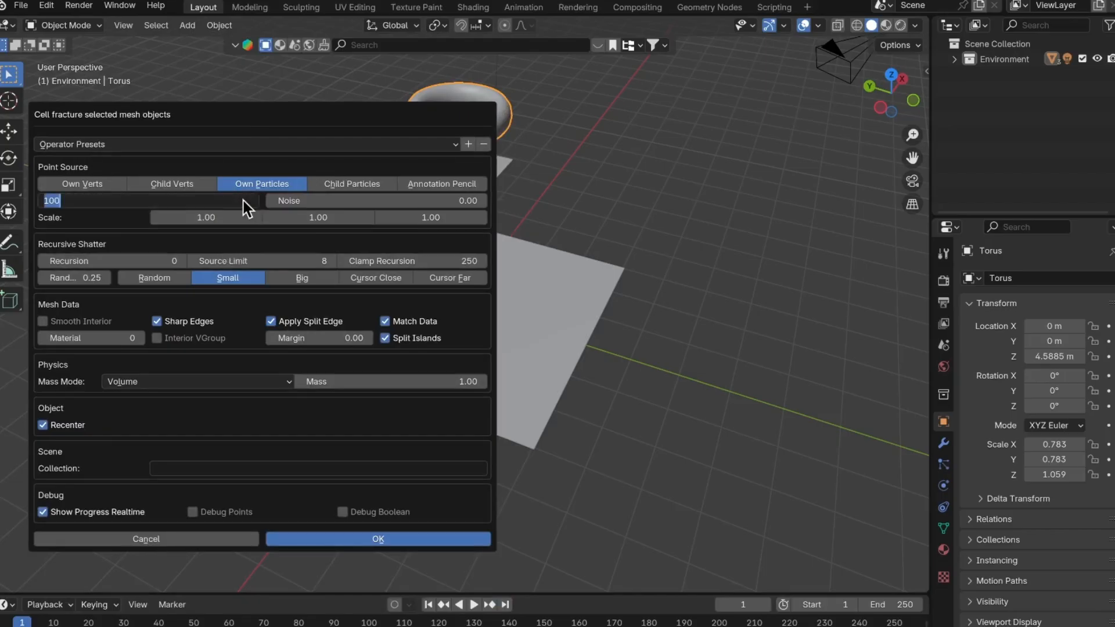
type("500")
key("Tab")
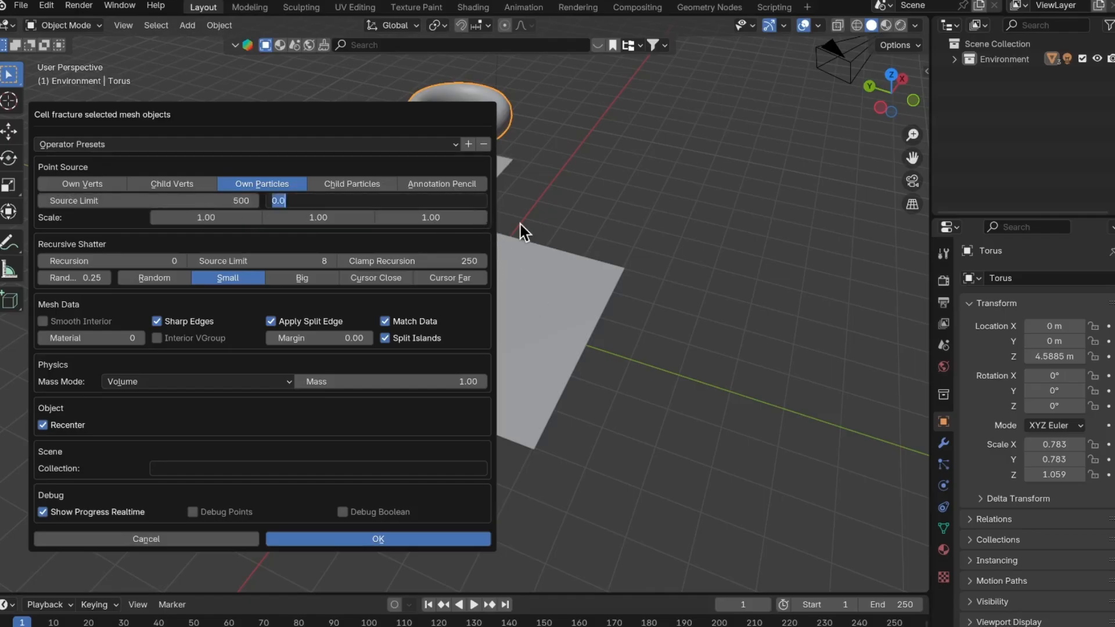
type("1")
key("Return")
left_click(445, 539)
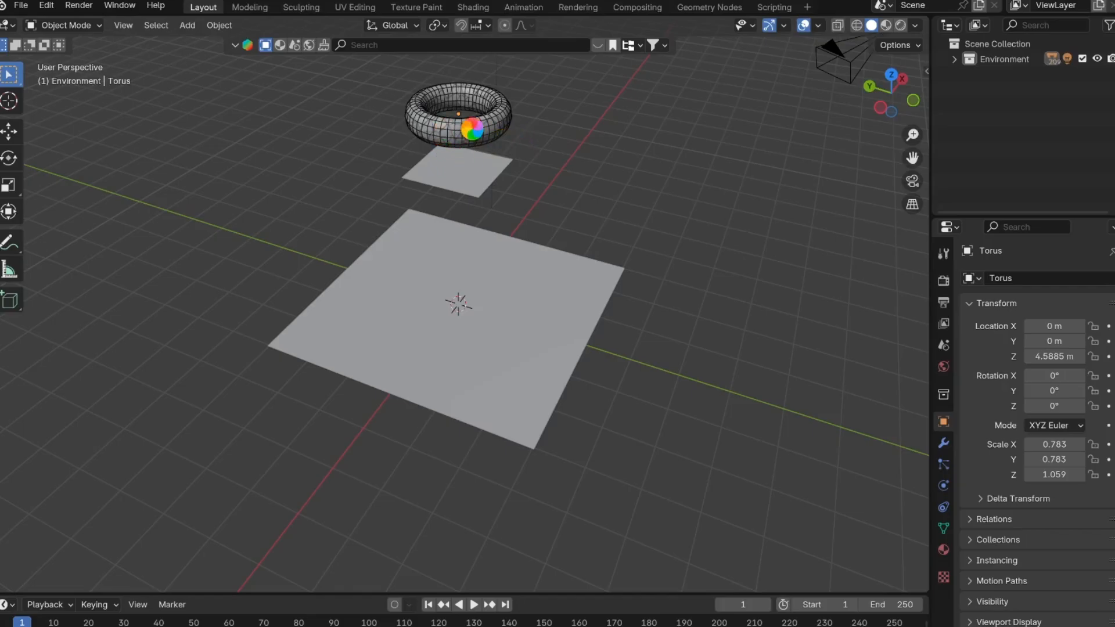
Create a new collection in the scene and name it Object.
scroll(448, 92, "up", 2)
middle_click_drag(453, 98, 405, 292, "shift")
scroll(408, 281, "up", 1)
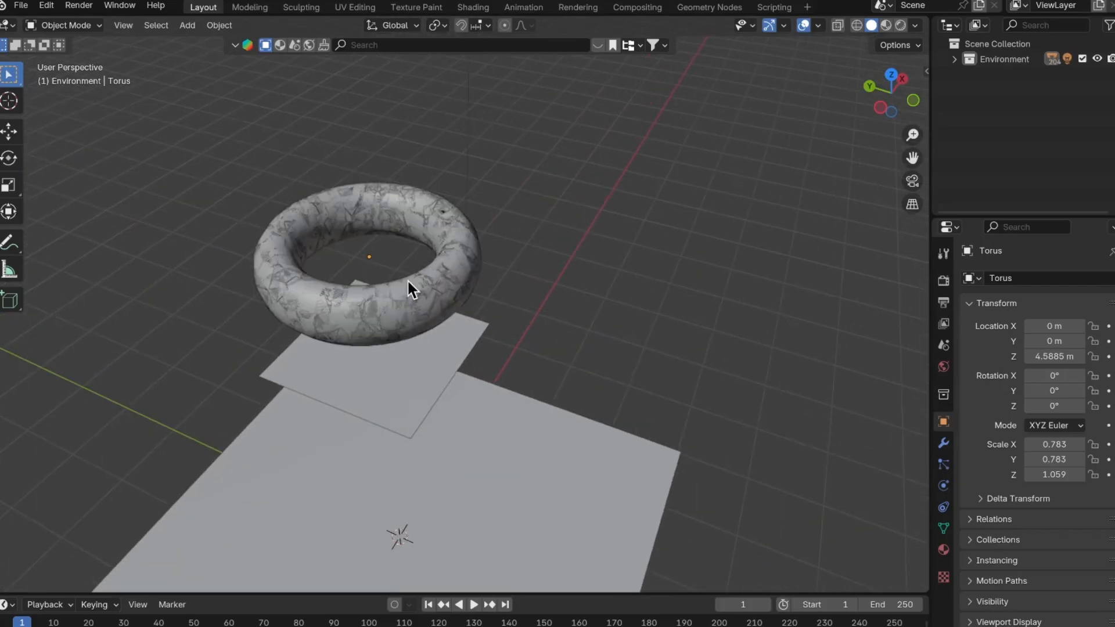
right_click(1028, 146)
left_click(1026, 148)
double_click(1007, 75)
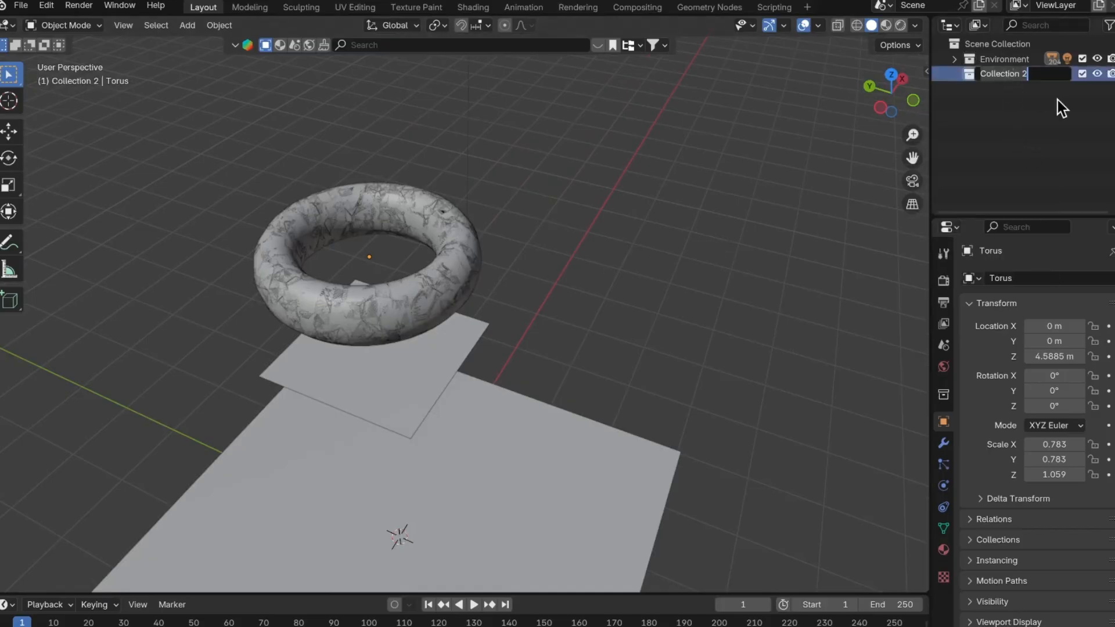
type("Object")
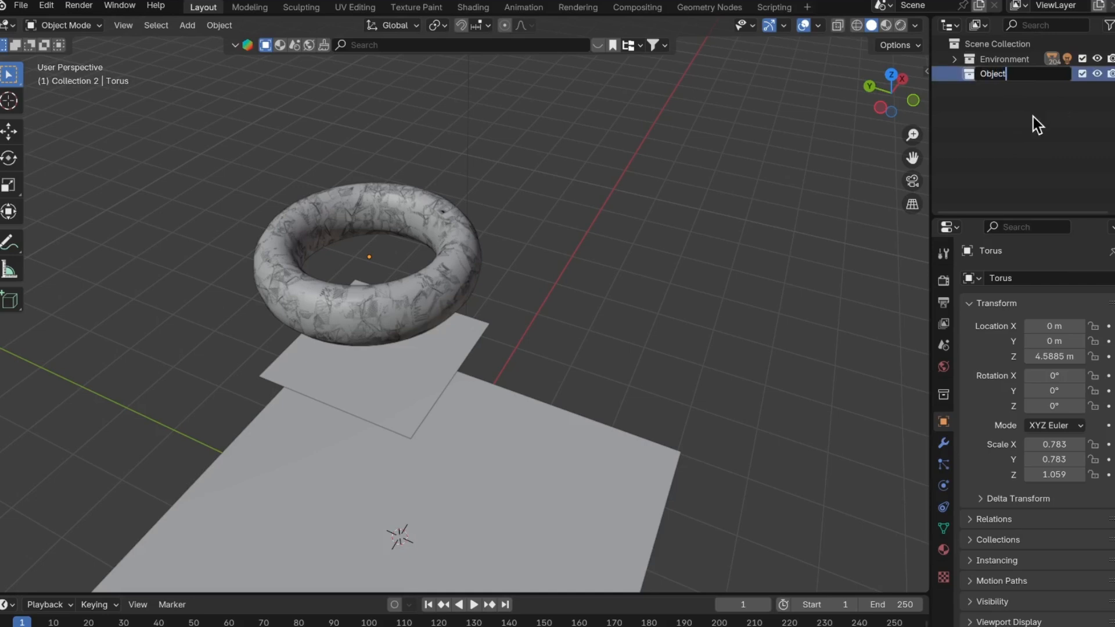
key("Return")
Move the torus and all its fractured cells from Environment into the Object collection, and hide the original torus in the viewport.
left_click(953, 59)
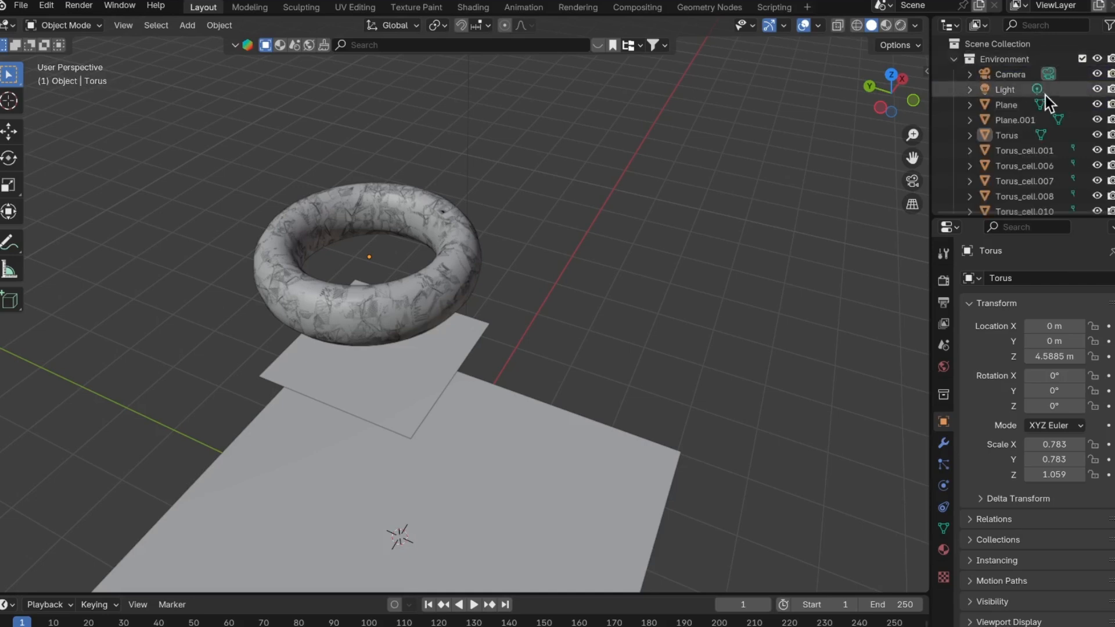
left_click(1012, 134)
scroll(1018, 146, "down", 2)
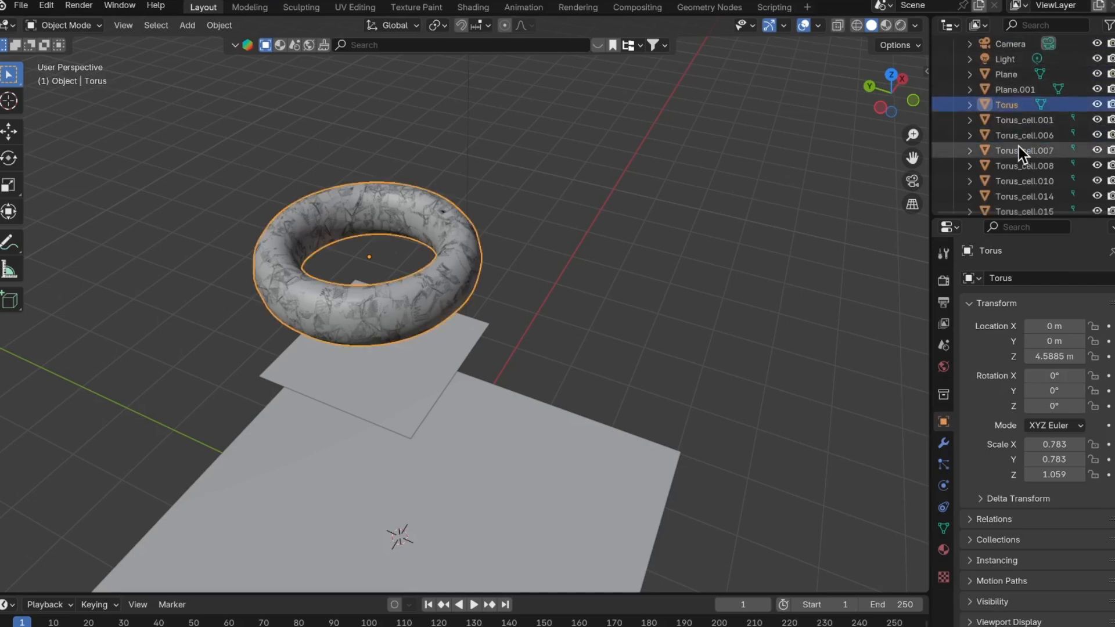
scroll(1018, 147, "down", 20)
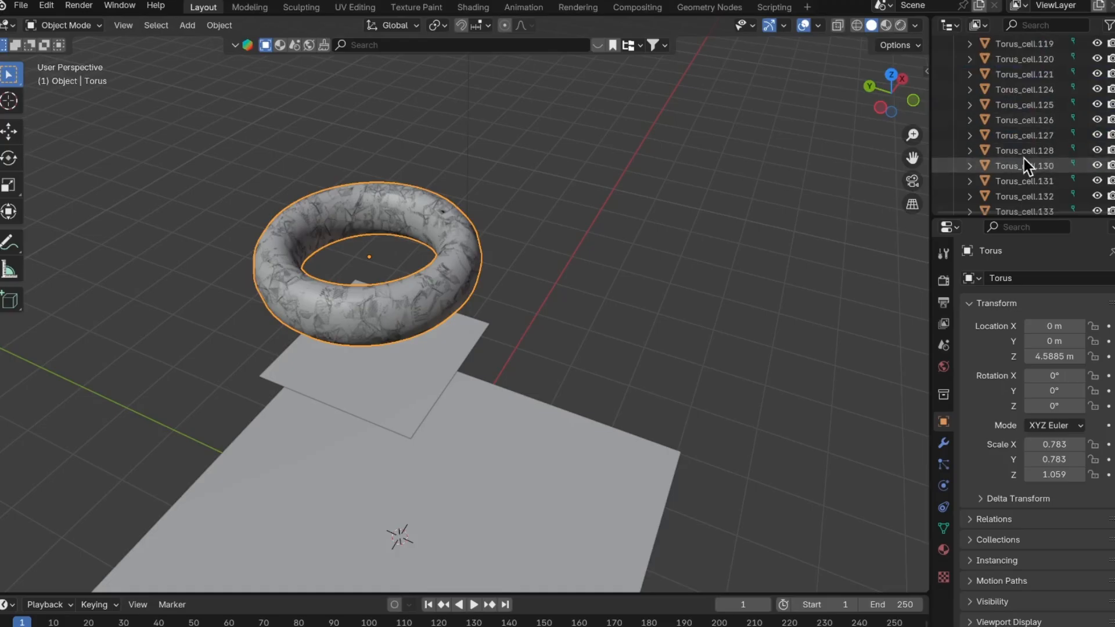
scroll(1023, 160, "down", 20)
scroll(1026, 166, "down", 10)
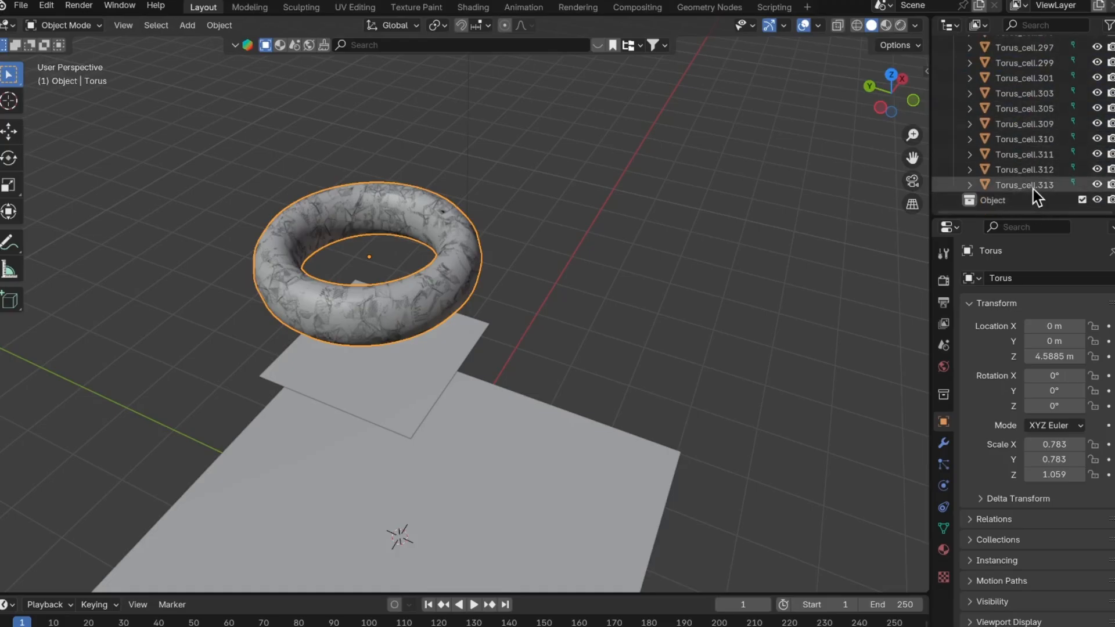
left_click(1033, 185, "shift")
left_click_drag(1028, 174, 993, 202)
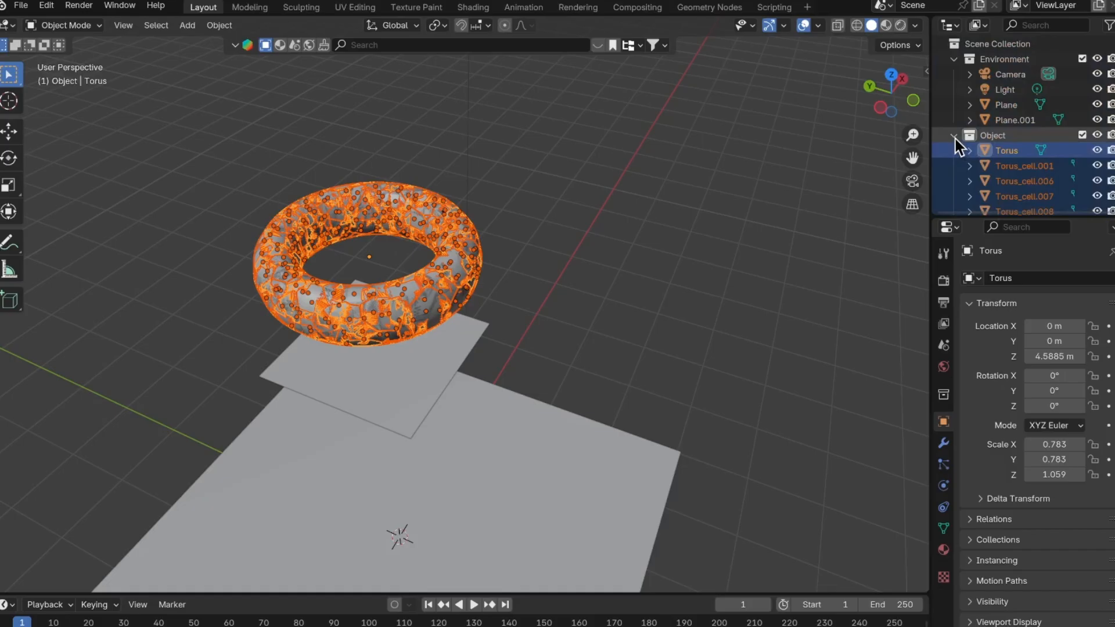
left_click(846, 256)
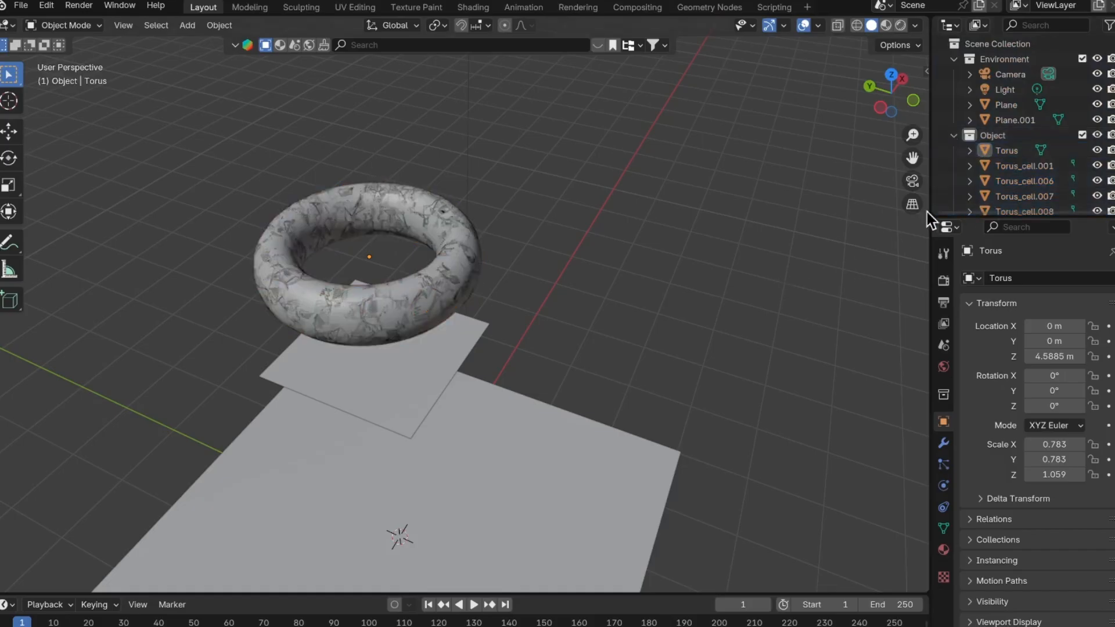
left_click(1097, 151)
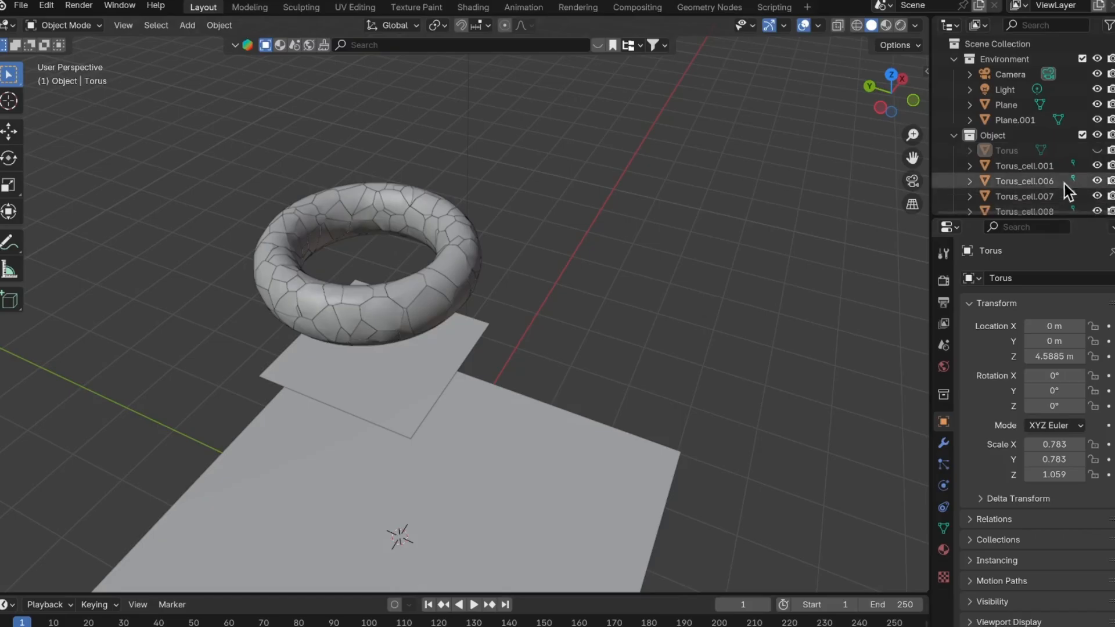
Add active rigid body physics to the first fracture piece, Torus_cell.001.
left_click(1027, 168)
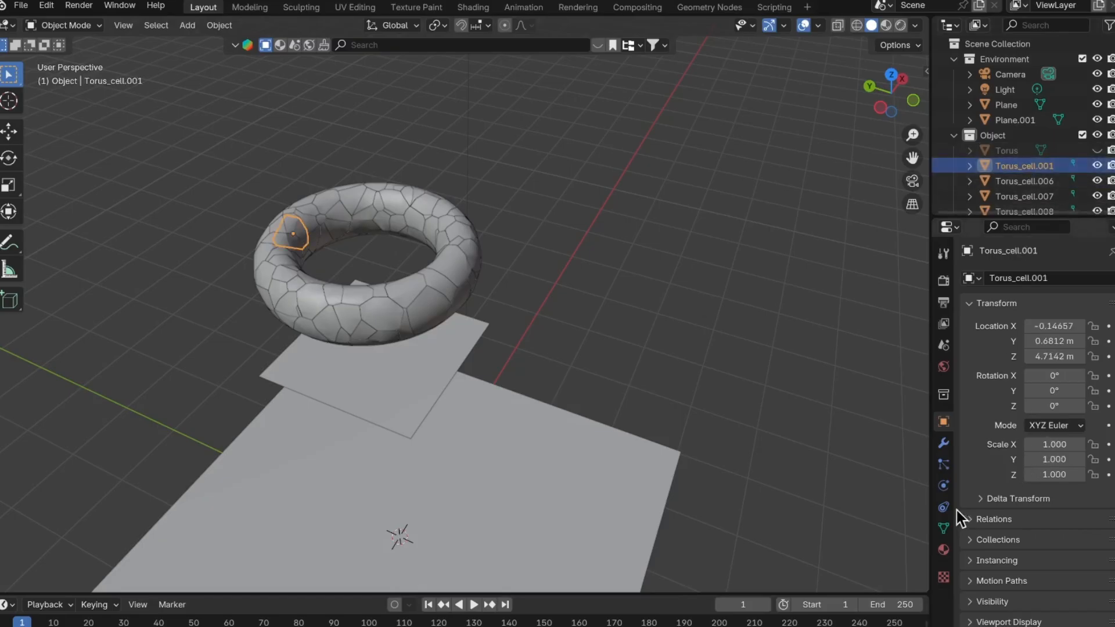
left_click(942, 486)
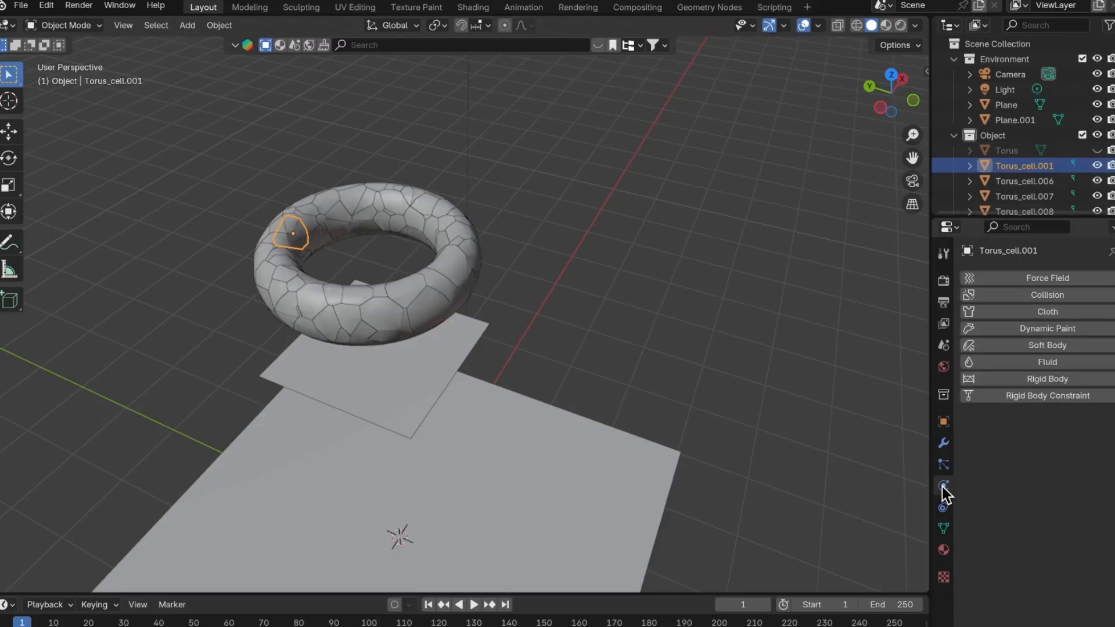
left_click_drag(927, 458, 834, 462)
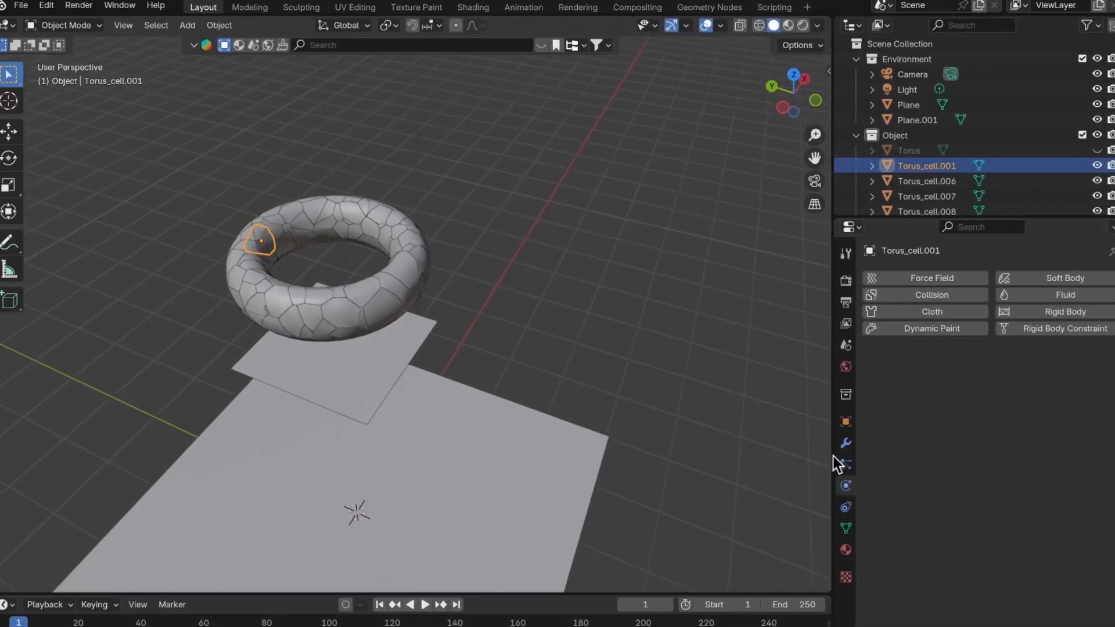
left_click(1077, 317)
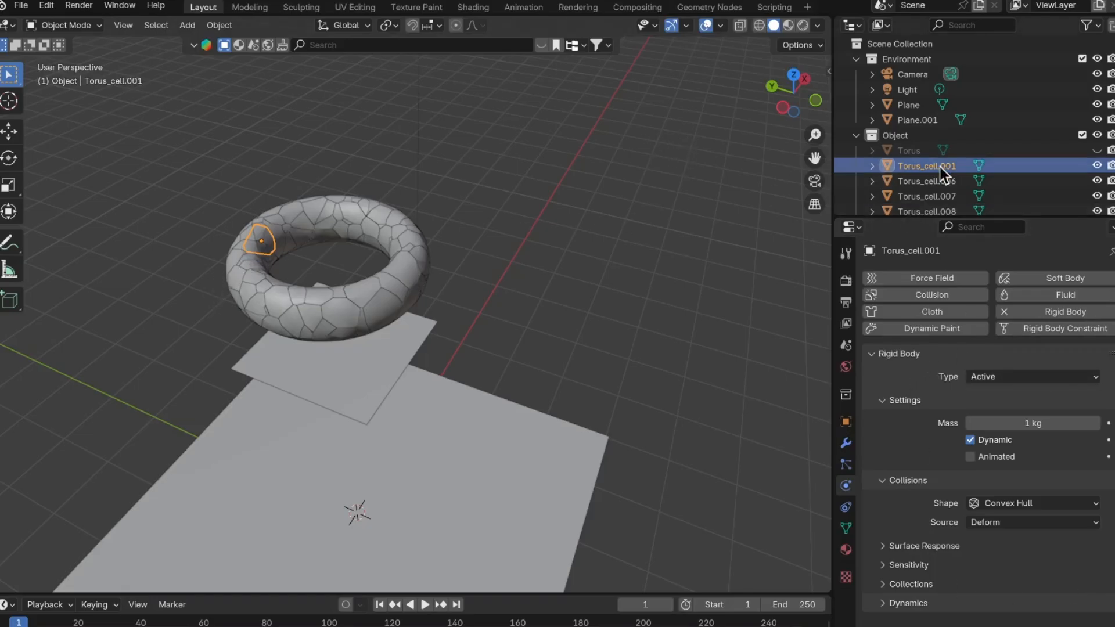
Copy the rigid body settings from Torus_cell.001 to all other torus cells through Torus_cell.313, and deselect everything.
scroll(942, 170, "down", 15)
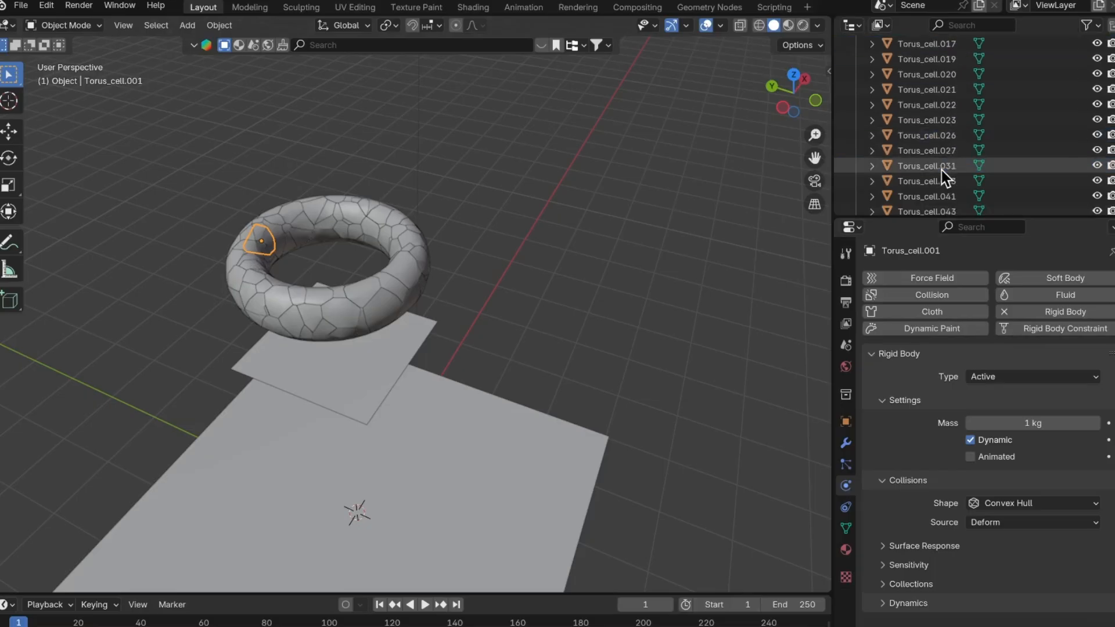
scroll(942, 170, "down", 15)
scroll(942, 168, "down", 15)
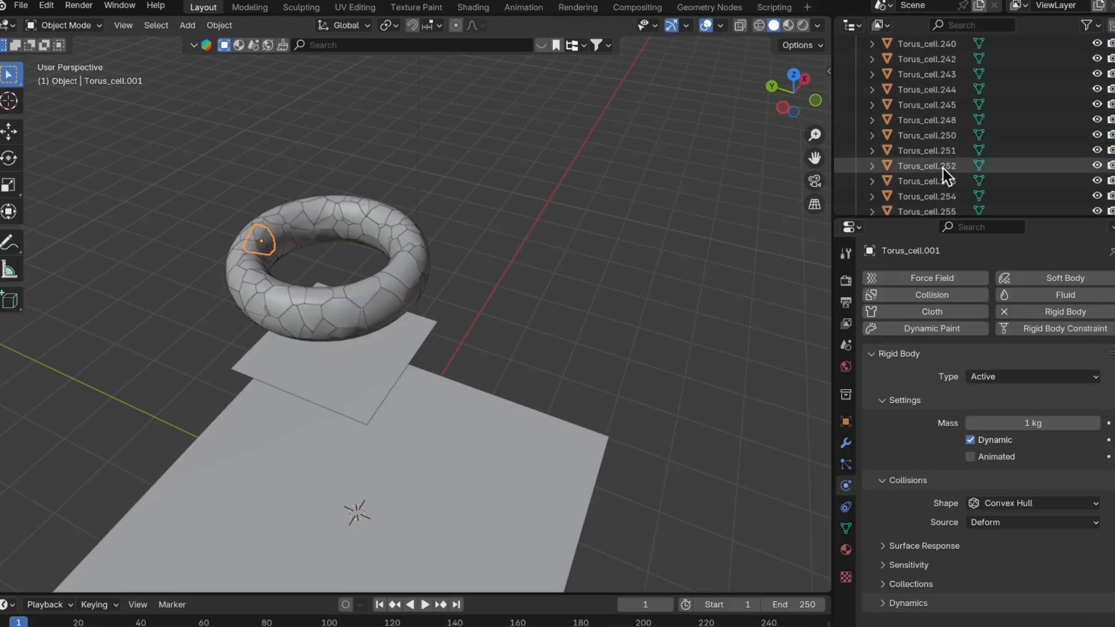
scroll(943, 169, "down", 2)
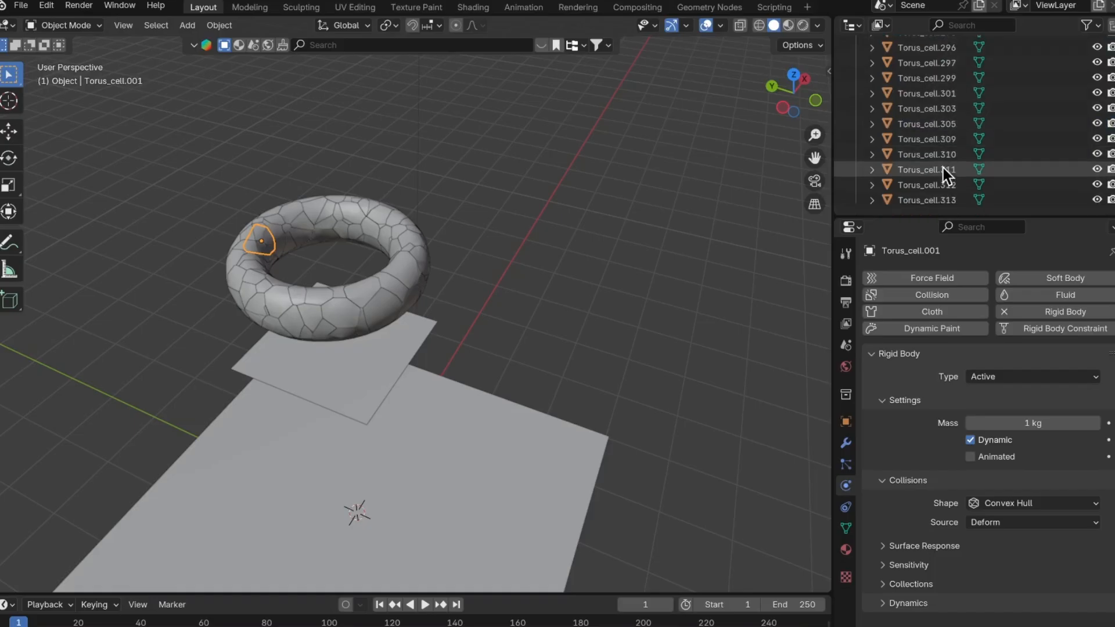
left_click(946, 201, "shift")
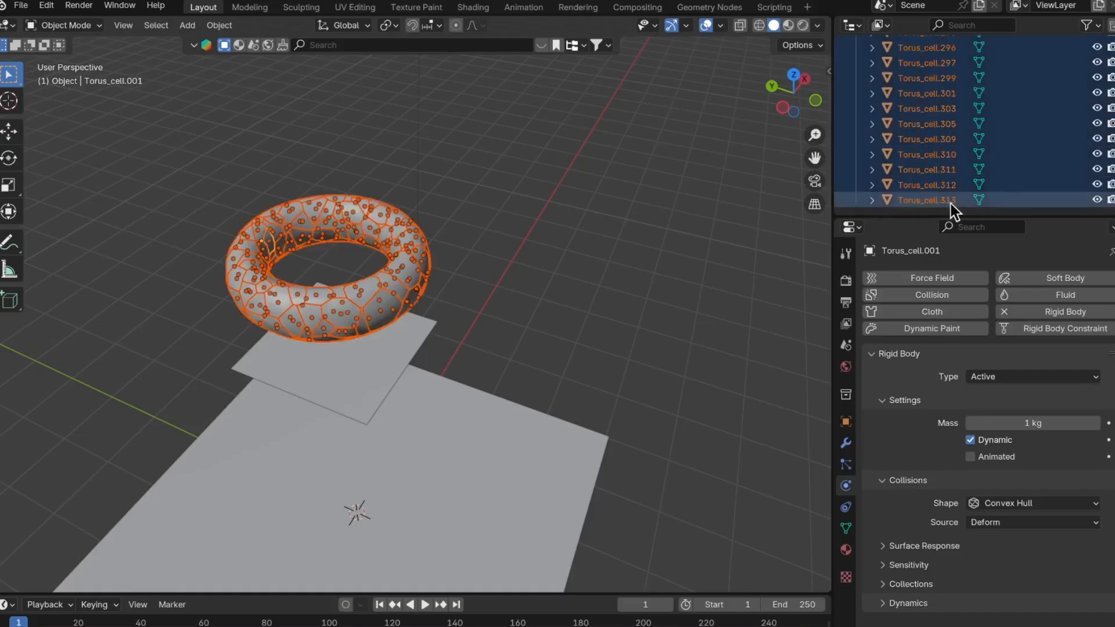
left_click(228, 27)
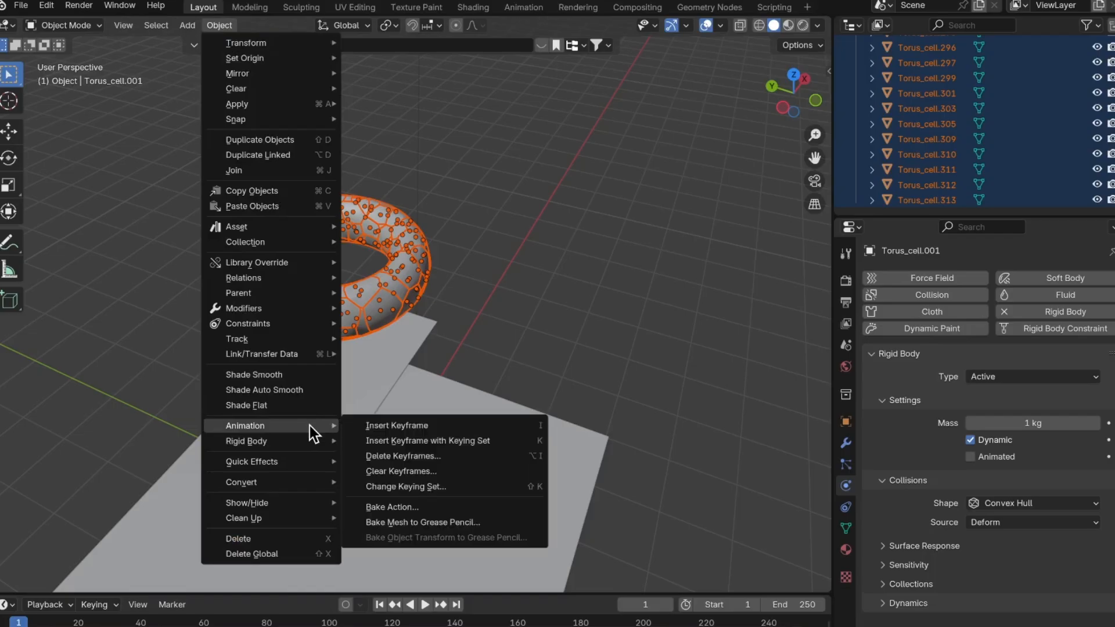
mouse_move(308, 447)
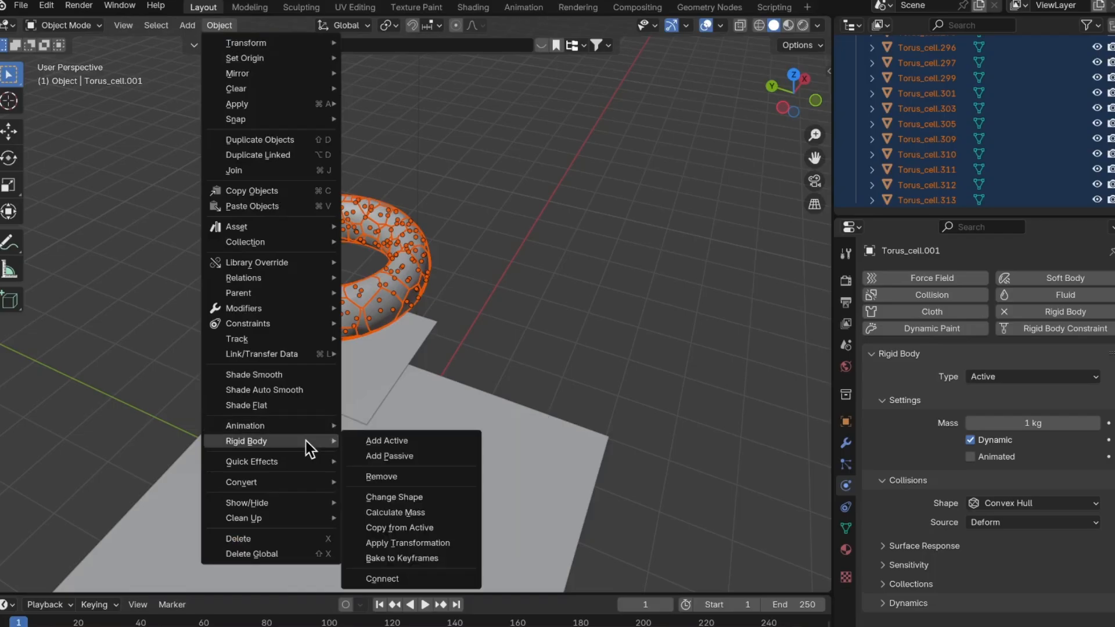
left_click(442, 526)
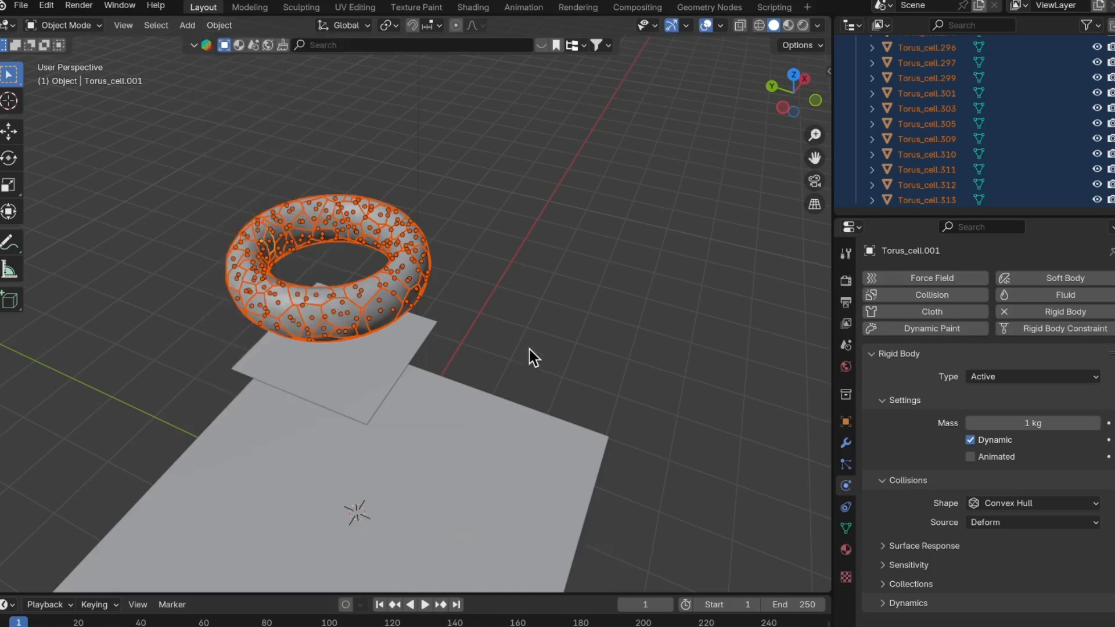
left_click(563, 324)
Play the rigid body simulation to preview the torus cells' motion, and return the timeline to frame 0.
middle_click_drag(540, 298, 505, 334)
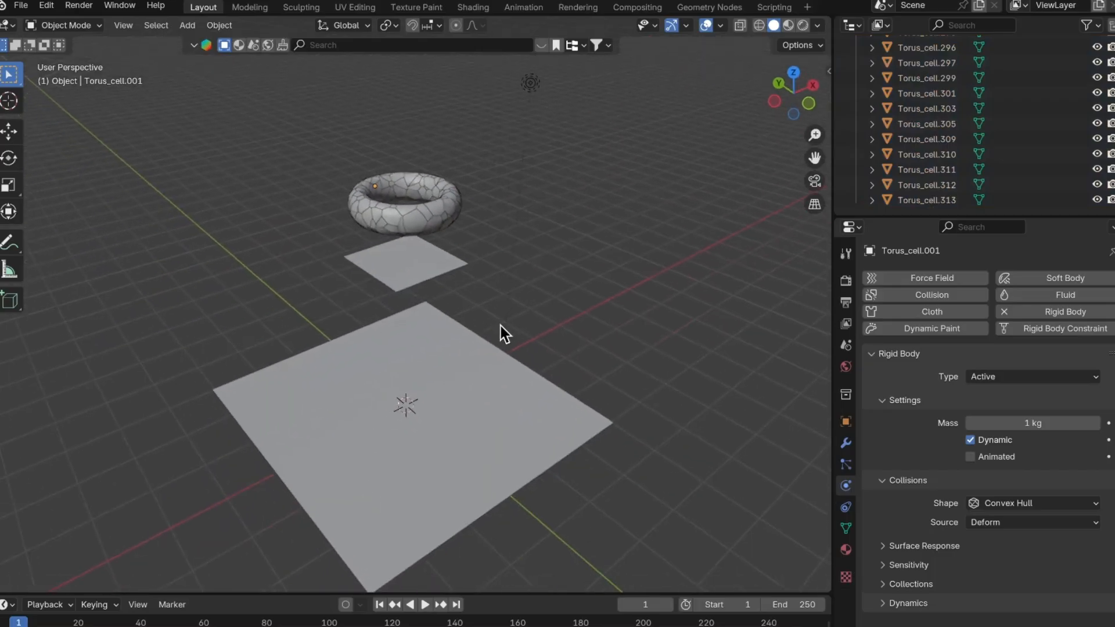
key("space")
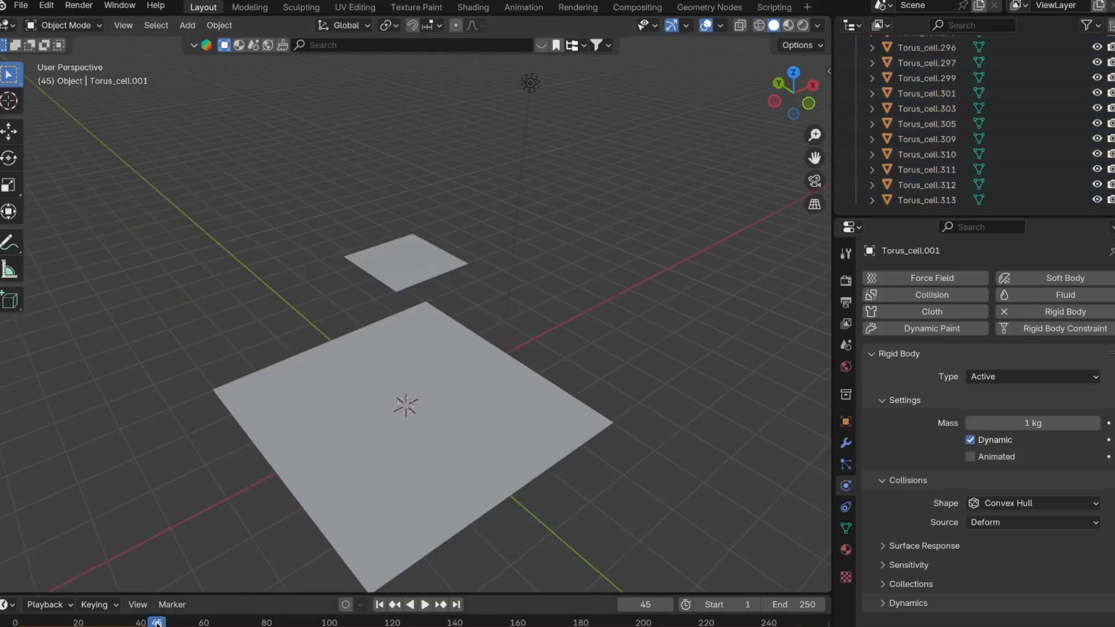
left_click_drag(157, 623, 17, 622)
key("space")
key("Escape")
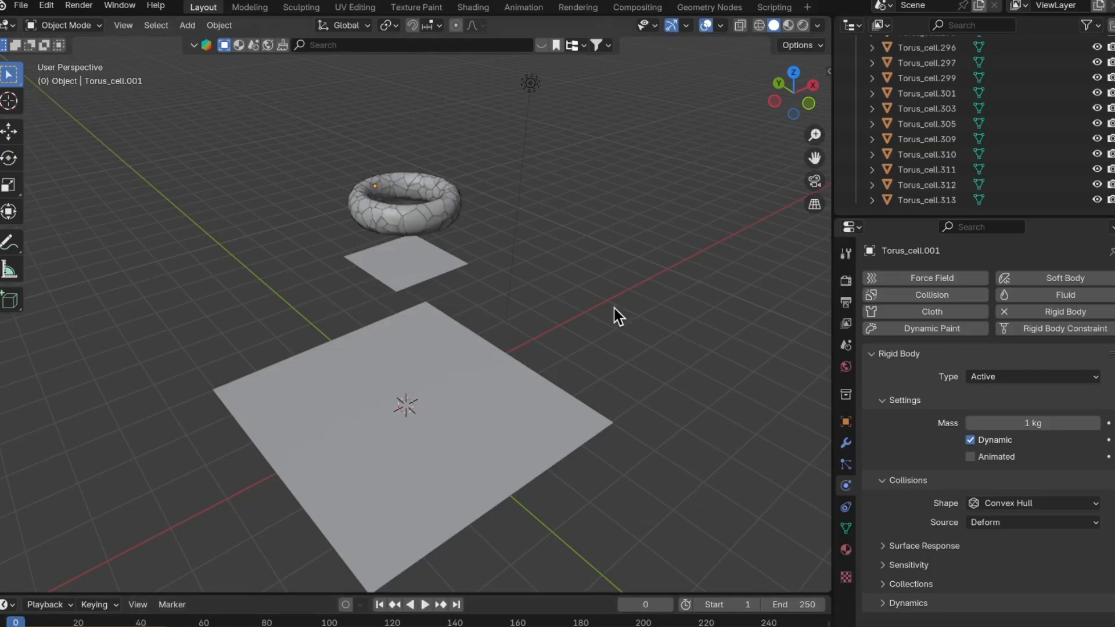
Add passive rigid body physics to the small plane beneath the torus.
middle_click_drag(614, 309, 647, 296)
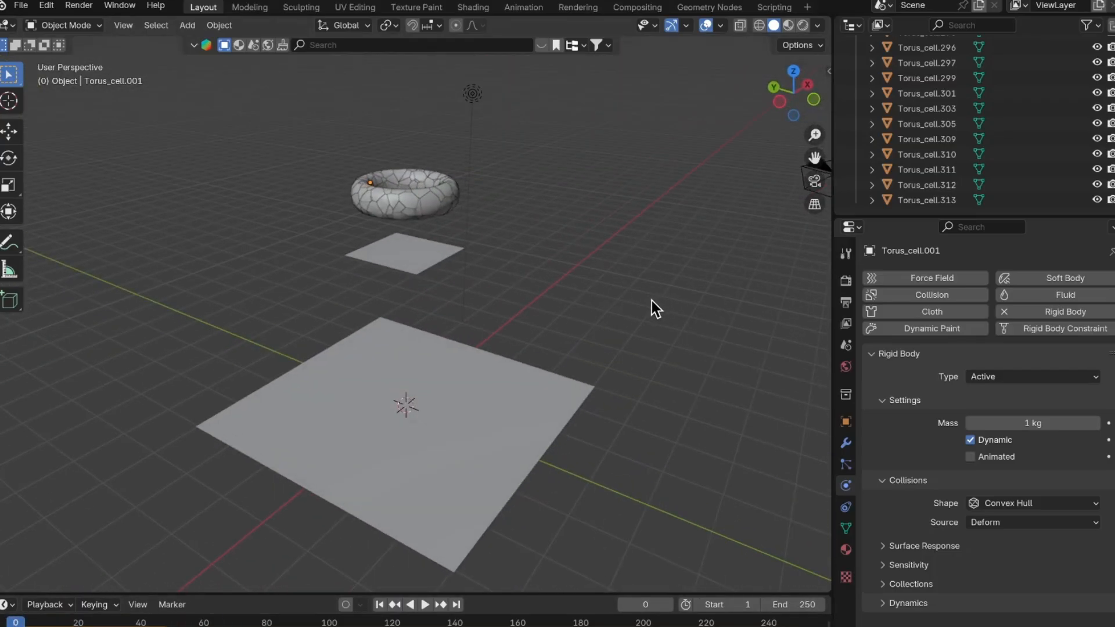
left_click(427, 271)
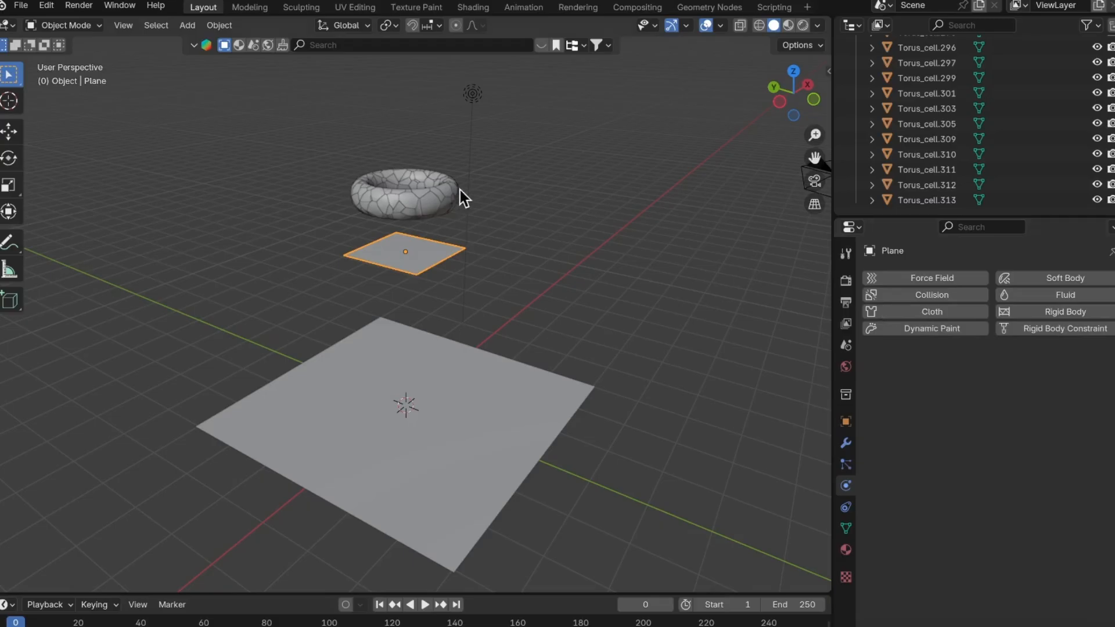
left_click(215, 26)
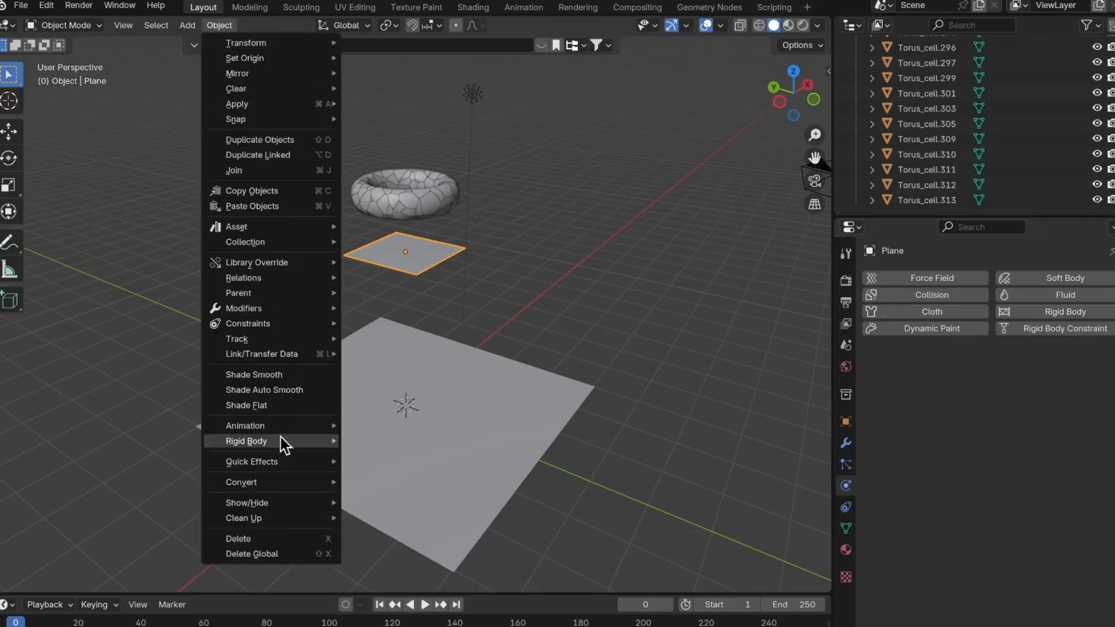
mouse_move(280, 439)
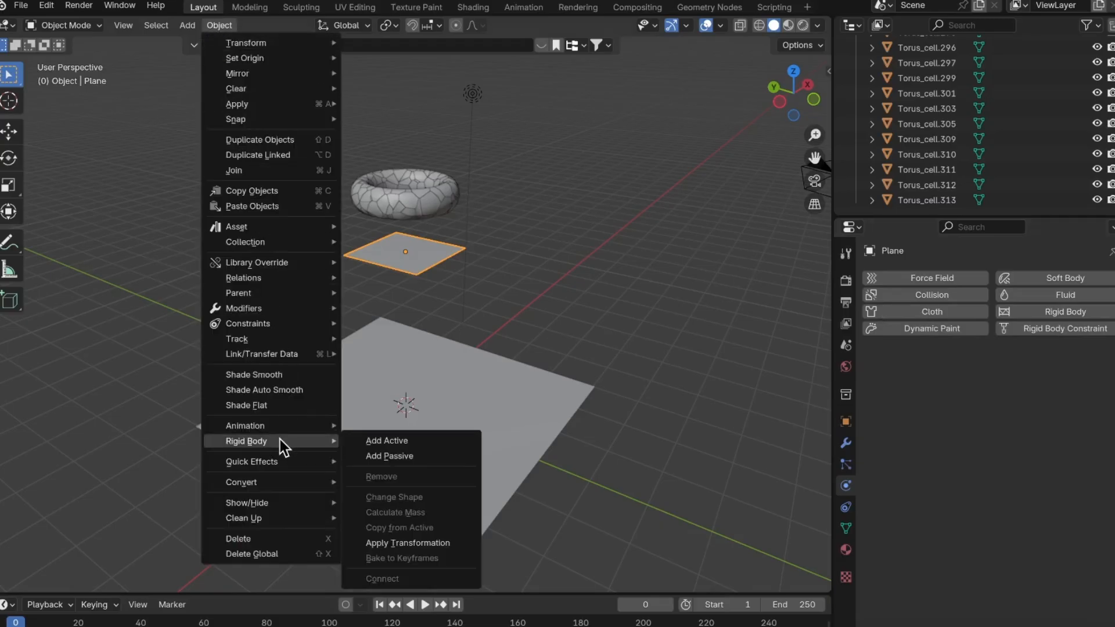
left_click(427, 457)
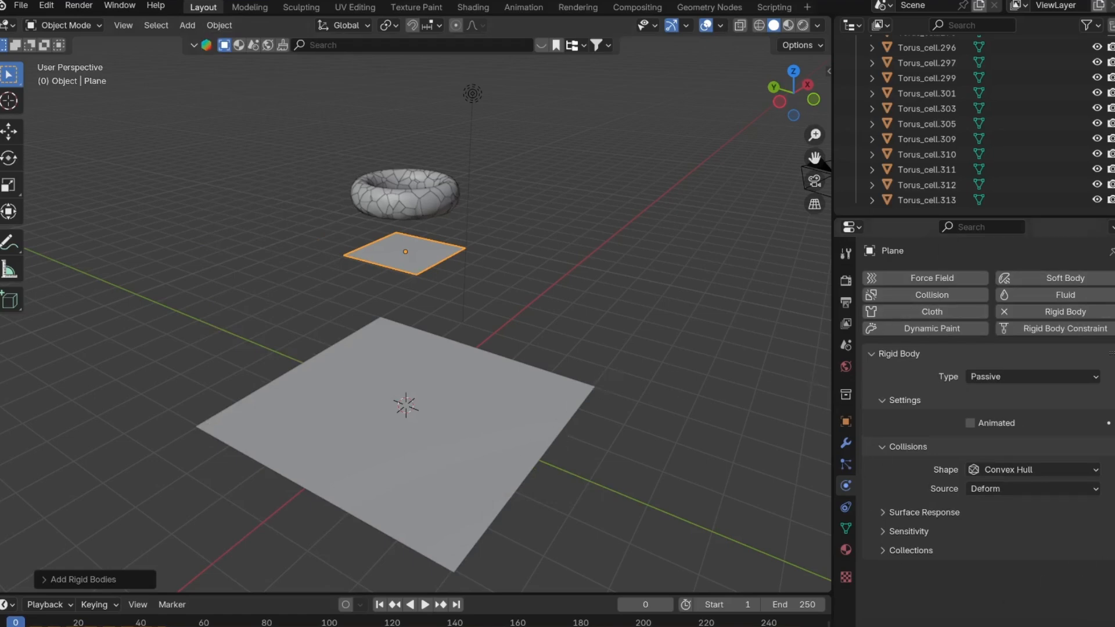
Add rigid body physics to the large ground plane, Plane.001, and deselect it.
left_click(492, 458)
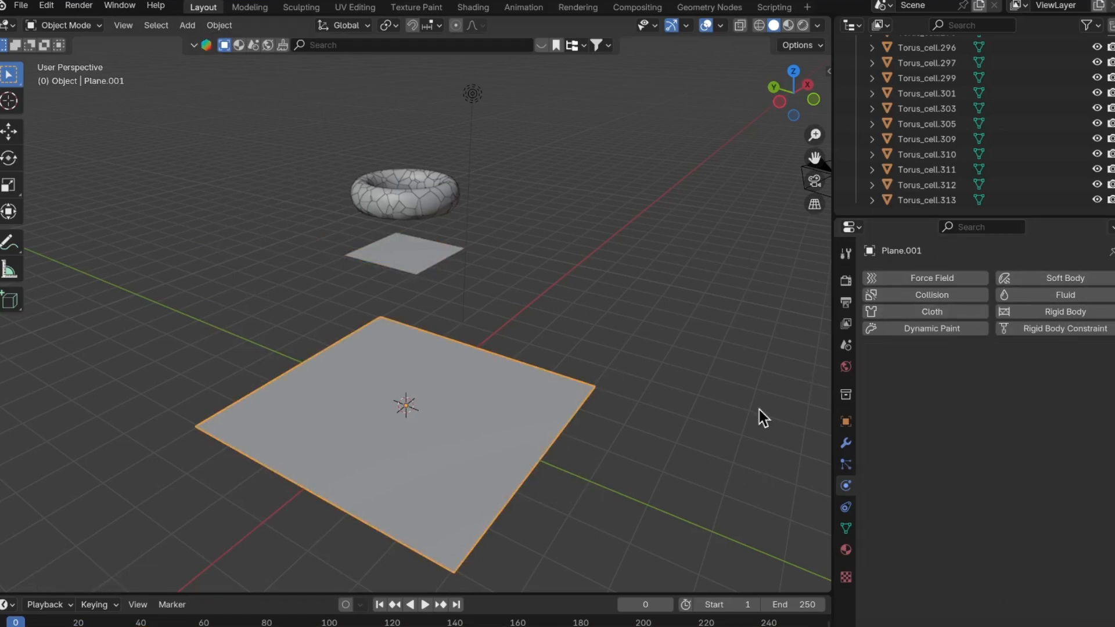
left_click(1052, 313)
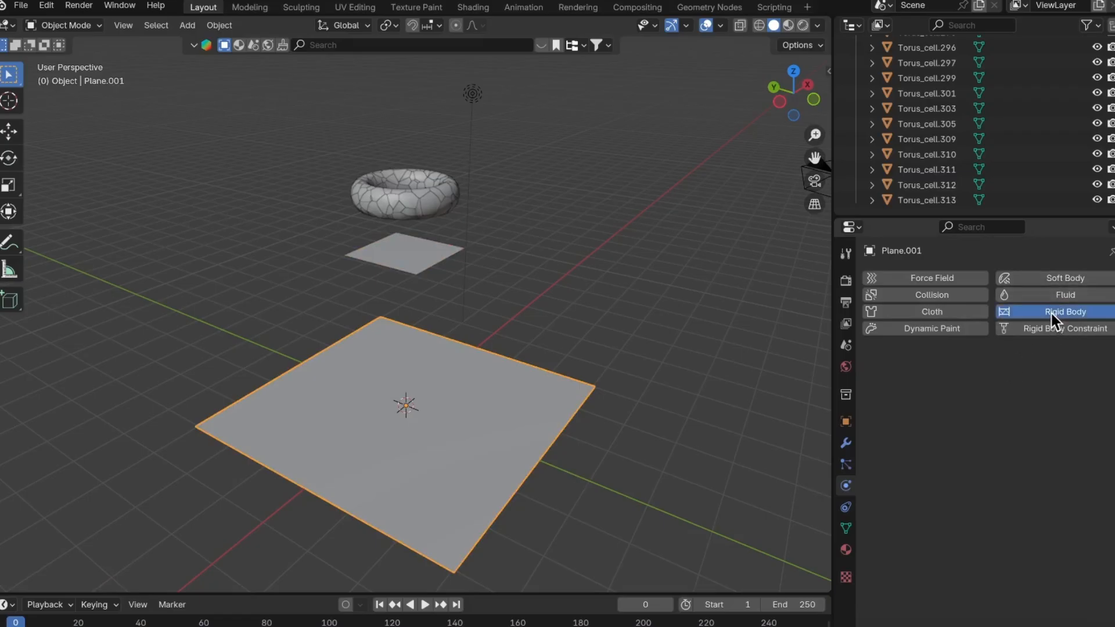
left_click(651, 535)
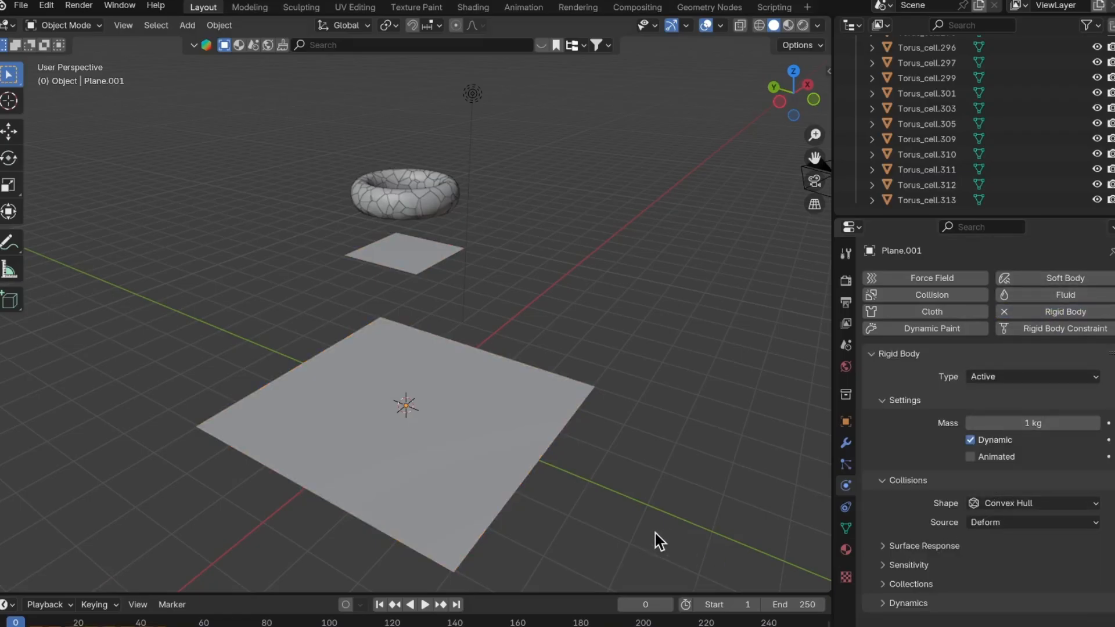
left_click(421, 255)
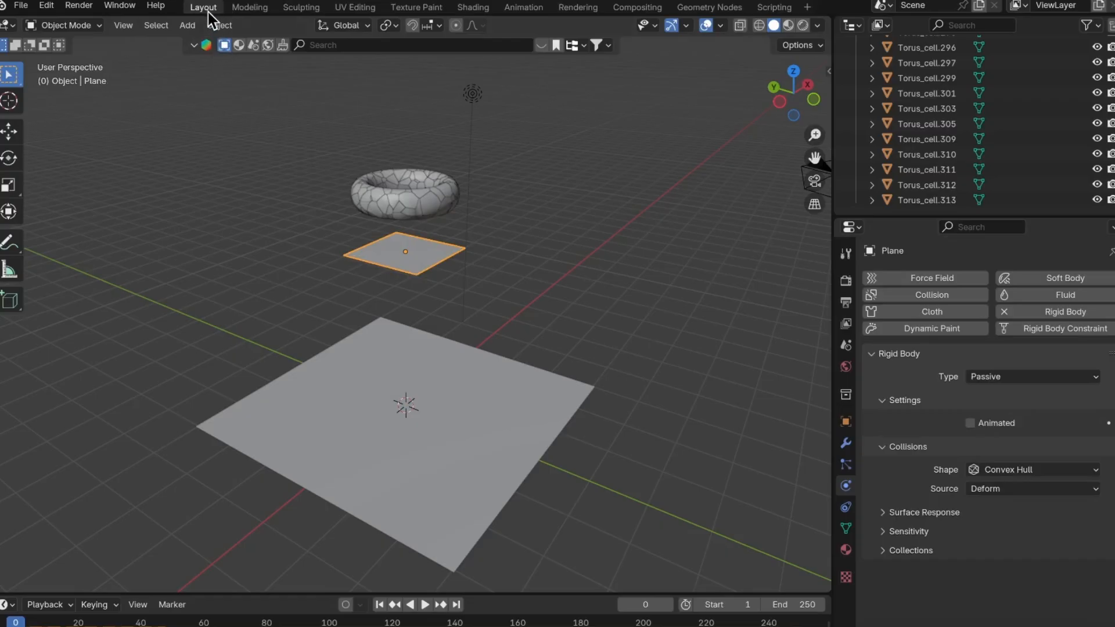
left_click(235, 144)
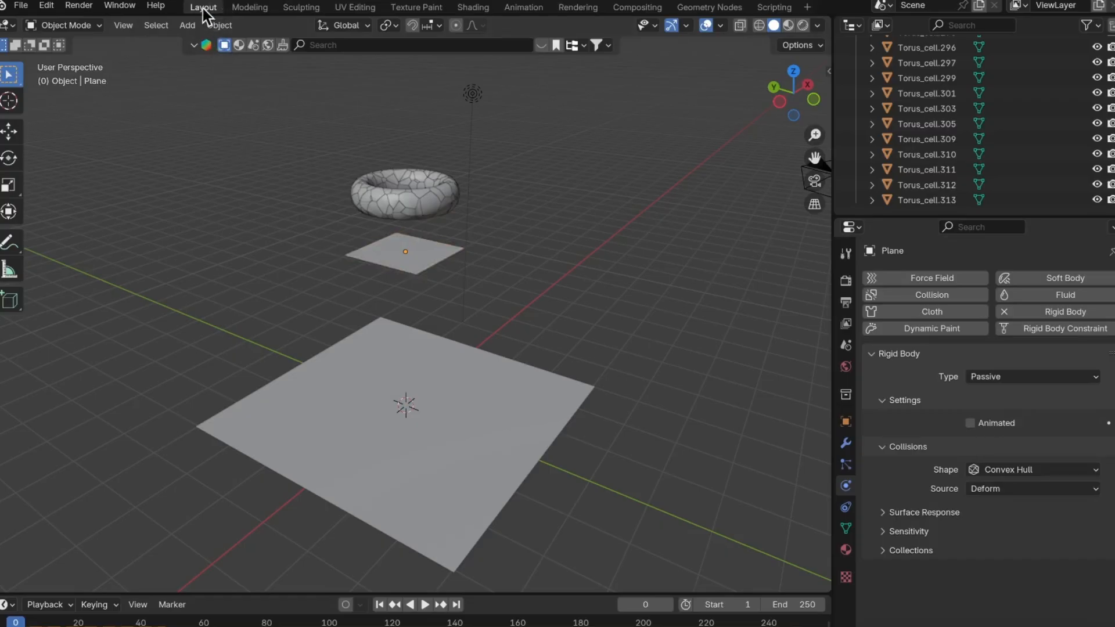
left_click(230, 28)
left_click(469, 431)
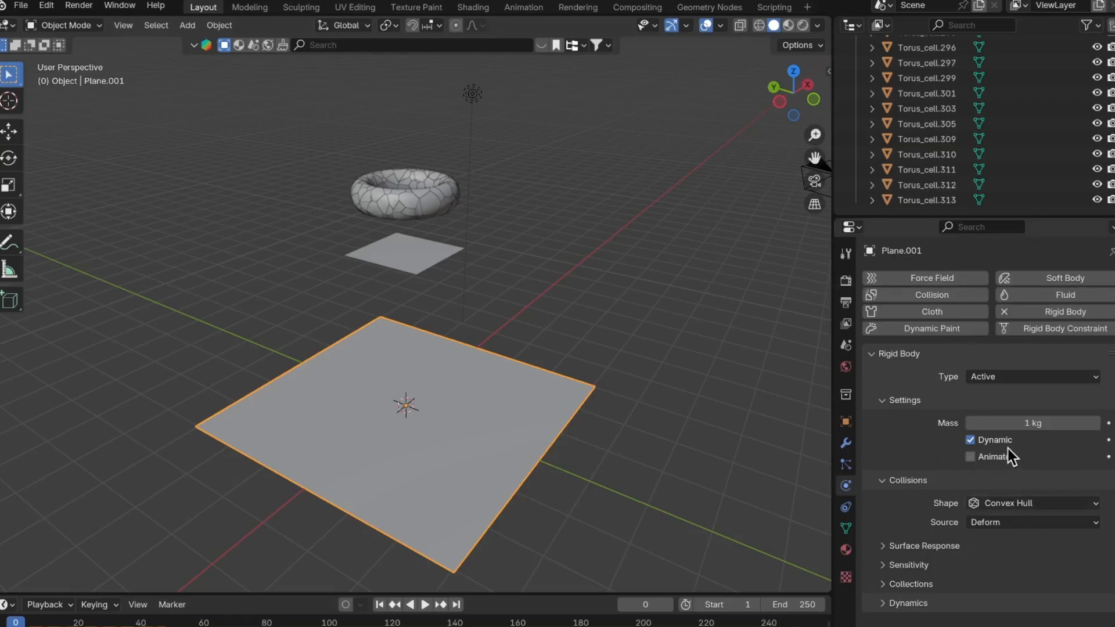
left_click(738, 488)
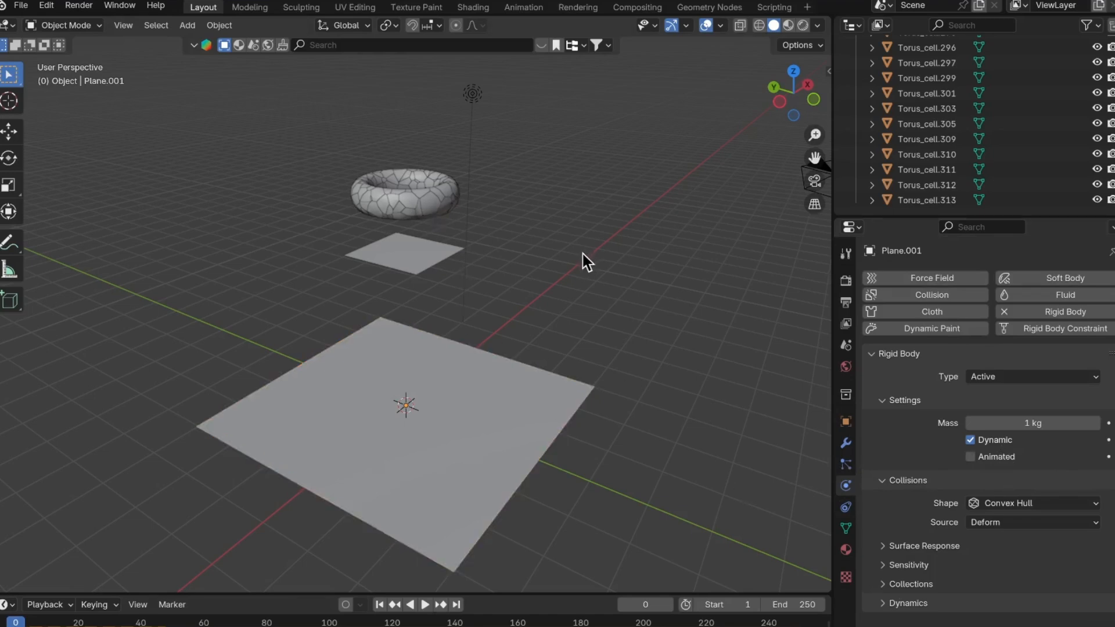
Play the simulation to preview it with the ground plane as an active rigid body, and return to frame 0.
key("space")
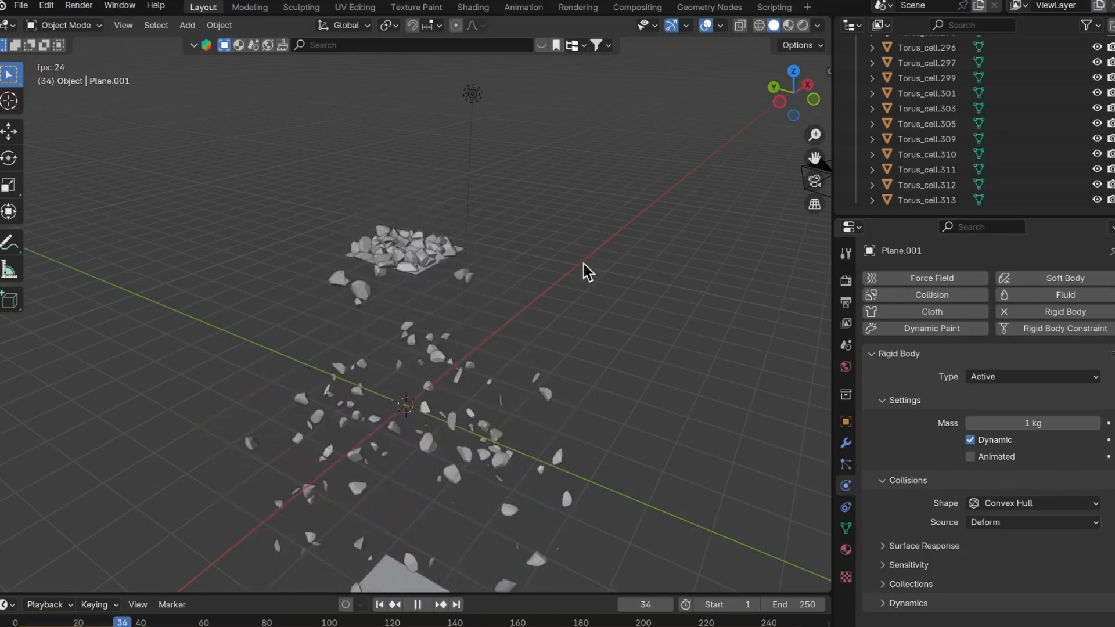
key("space")
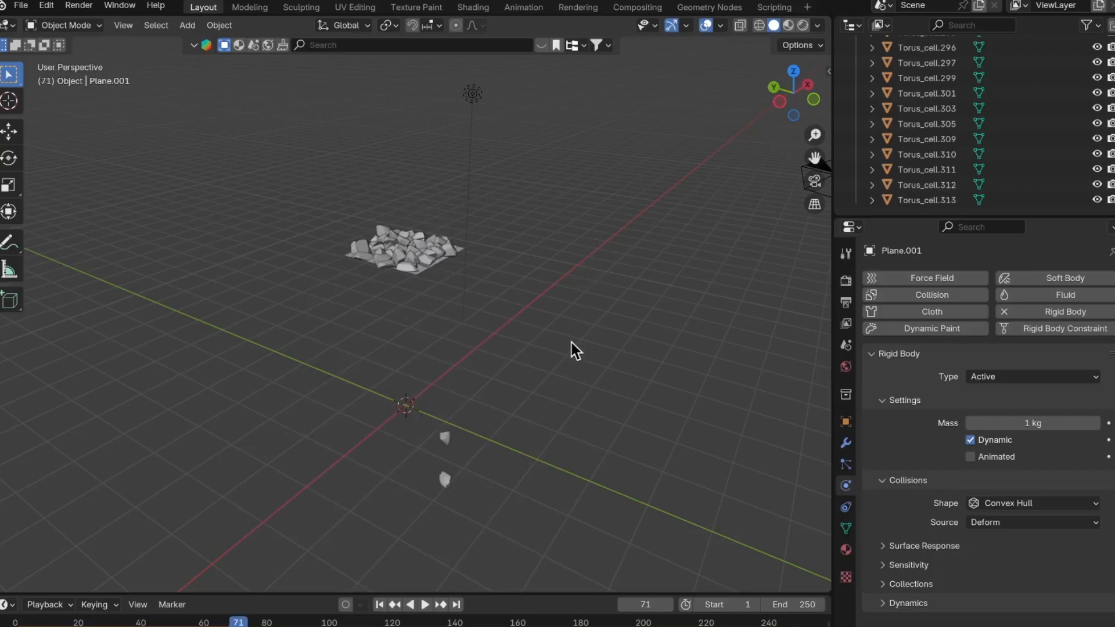
left_click_drag(243, 622, 16, 623)
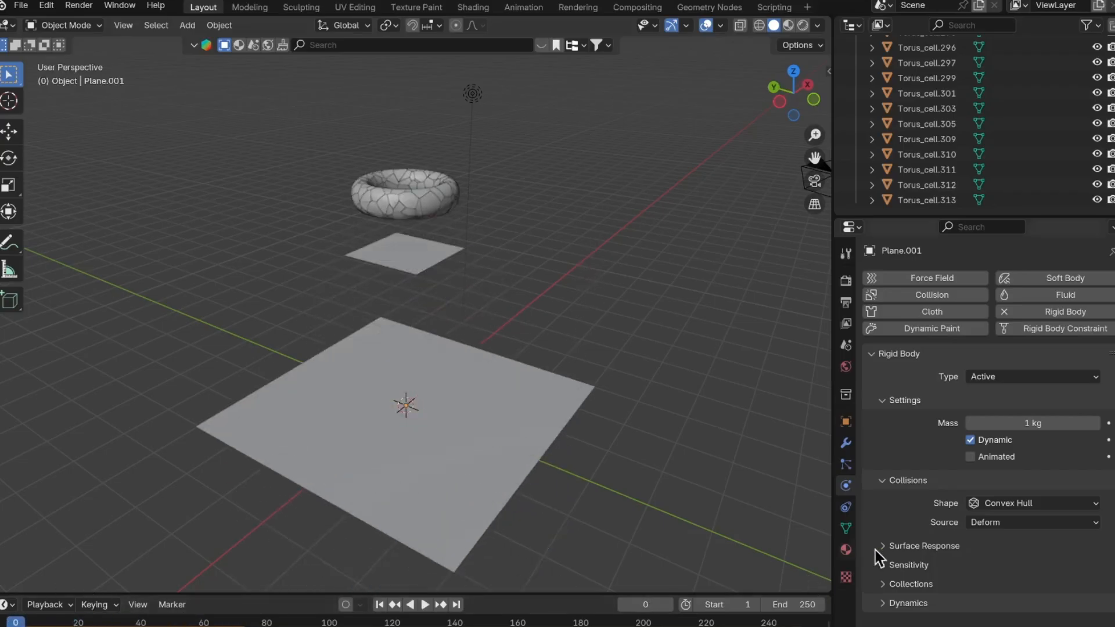
Change the rigid body type of the large ground plane to Passive.
left_click(523, 431)
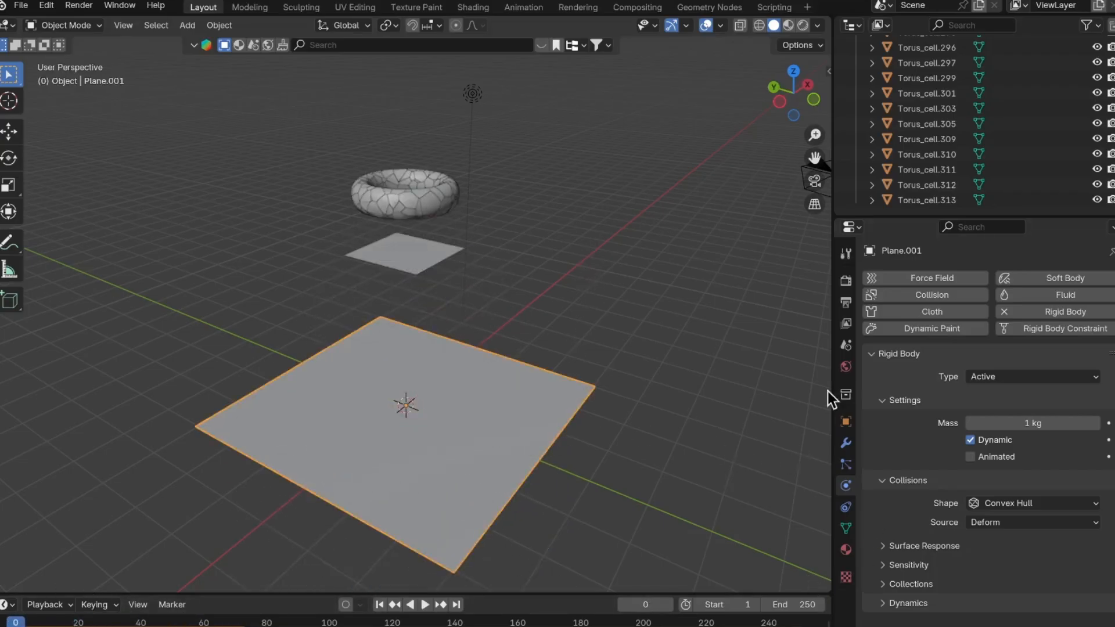
left_click(1013, 376)
left_click(1015, 410)
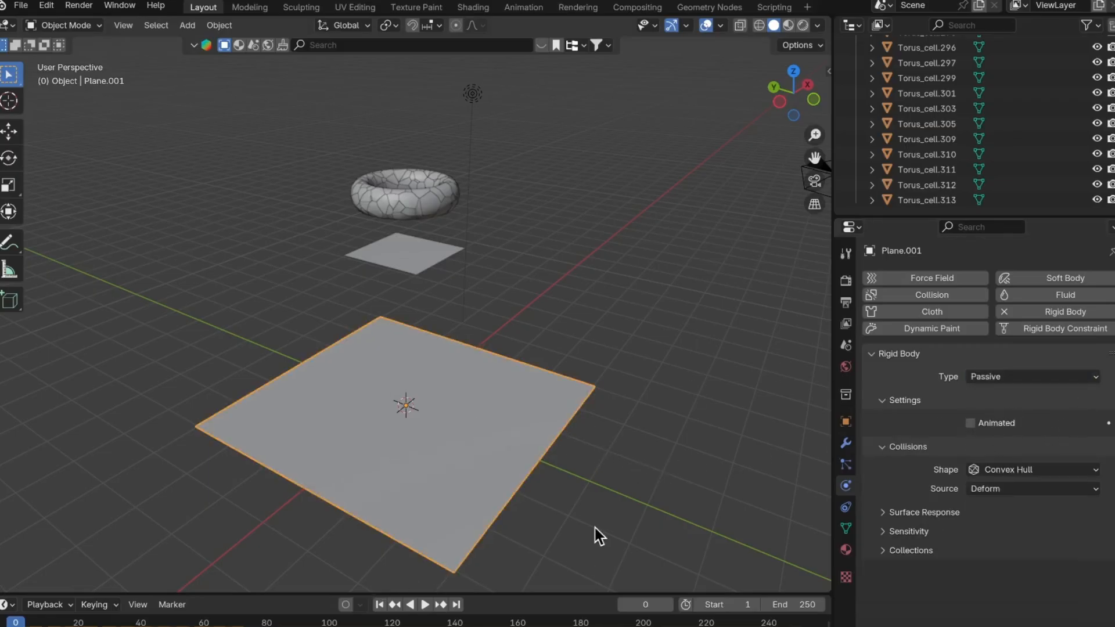
Play the simulation to preview the torus cells falling onto both passive planes, and return to frame 0.
key("space")
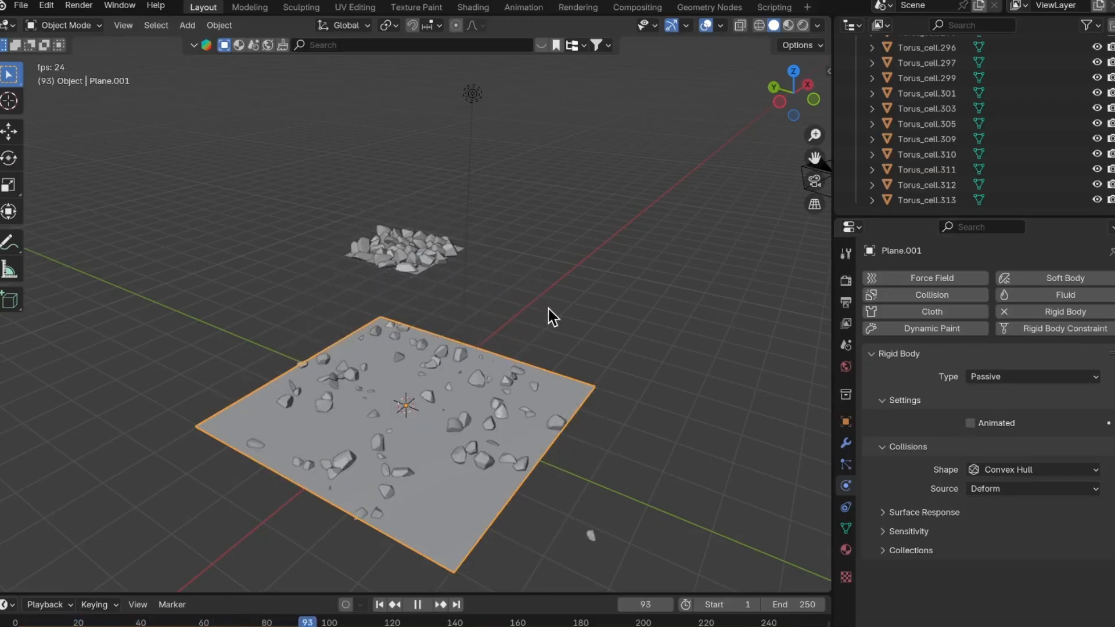
key("space")
left_click_drag(343, 622, 789, 564)
Move the hidden original Torus out of the Object collection to the Scene Collection level, and collapse the Object collection.
scroll(693, 335, "up", 5)
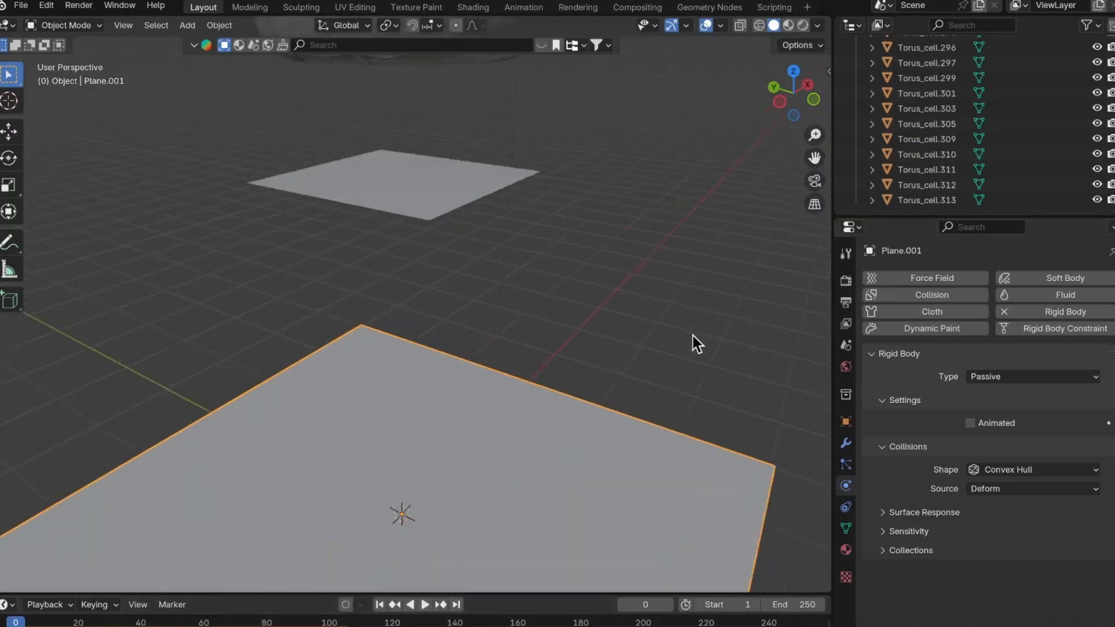
scroll(795, 302, "down", 5)
middle_click_drag(544, 347, 691, 317)
scroll(976, 138, "up", 10)
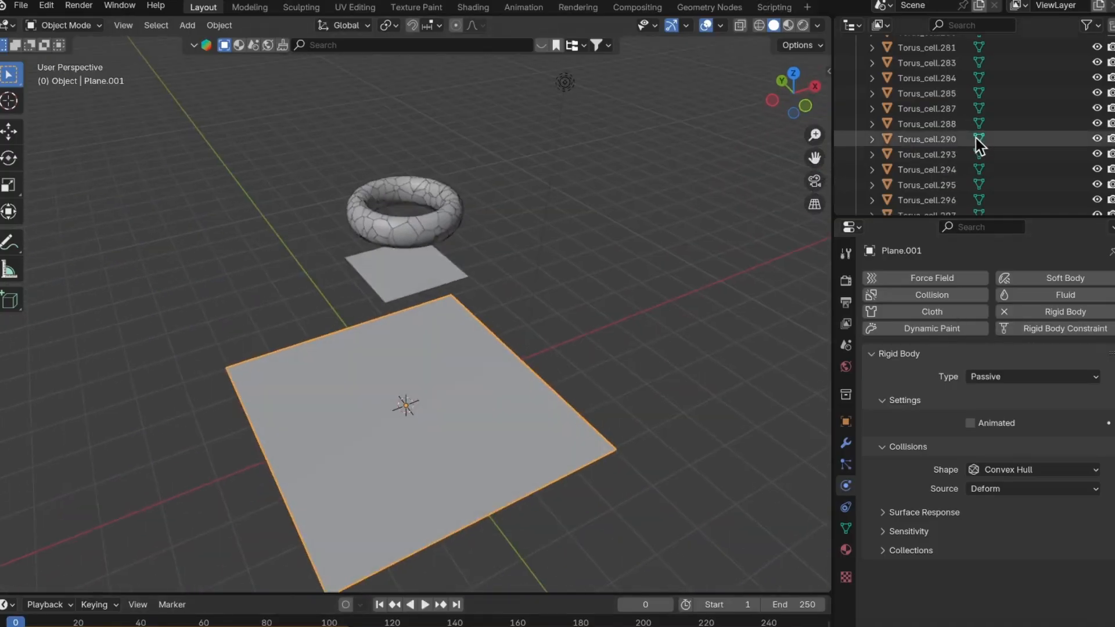
scroll(957, 137, "up", 15)
scroll(956, 132, "up", 12)
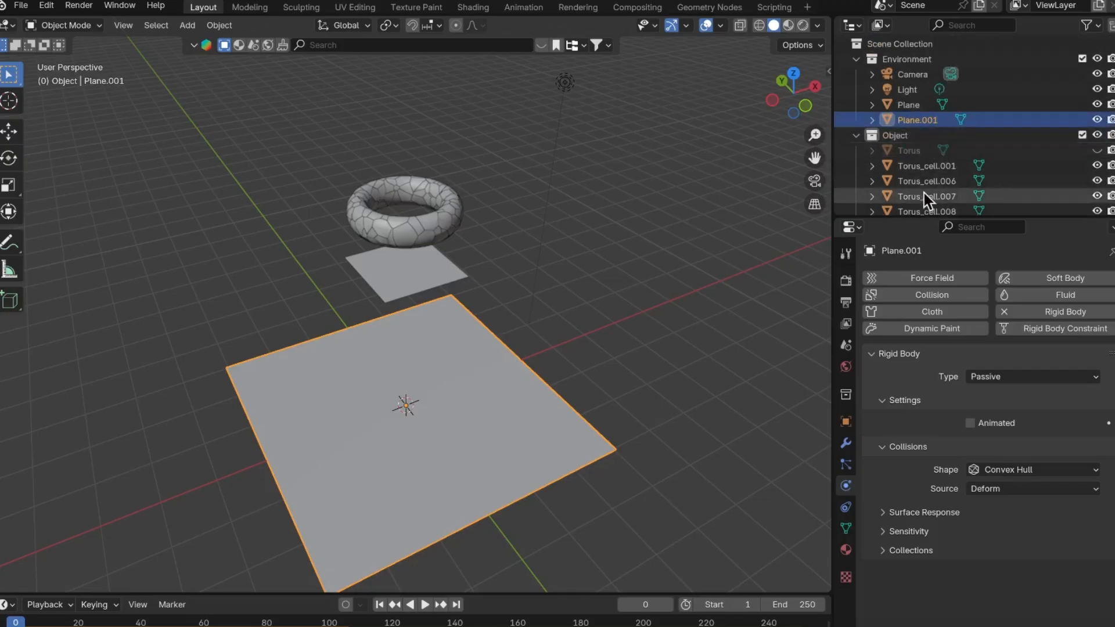
left_click(912, 153)
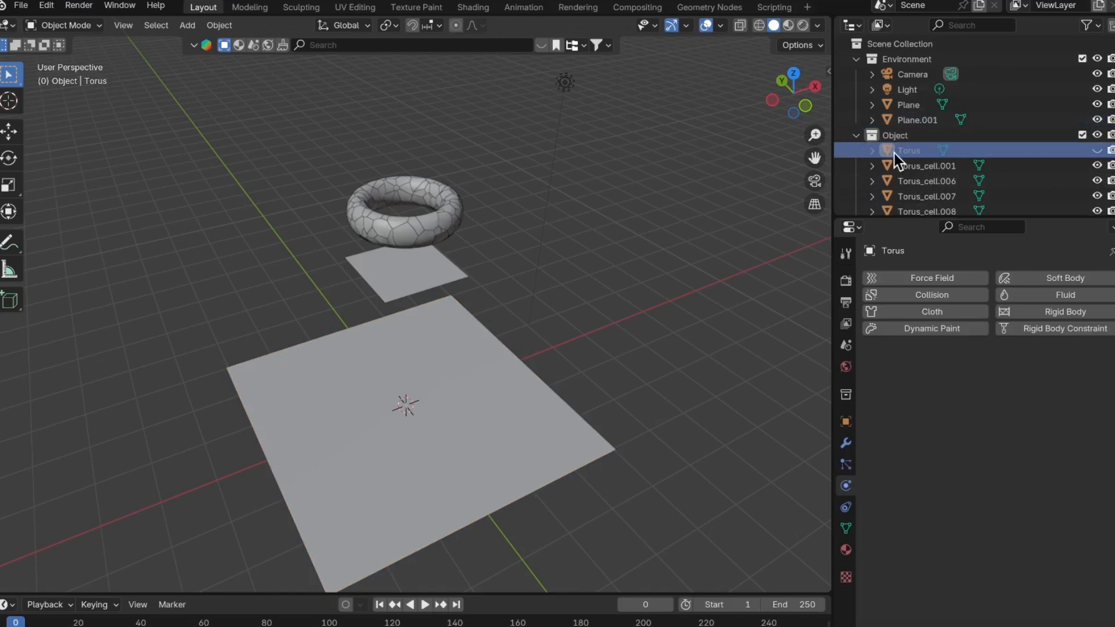
left_click_drag(895, 153, 914, 119)
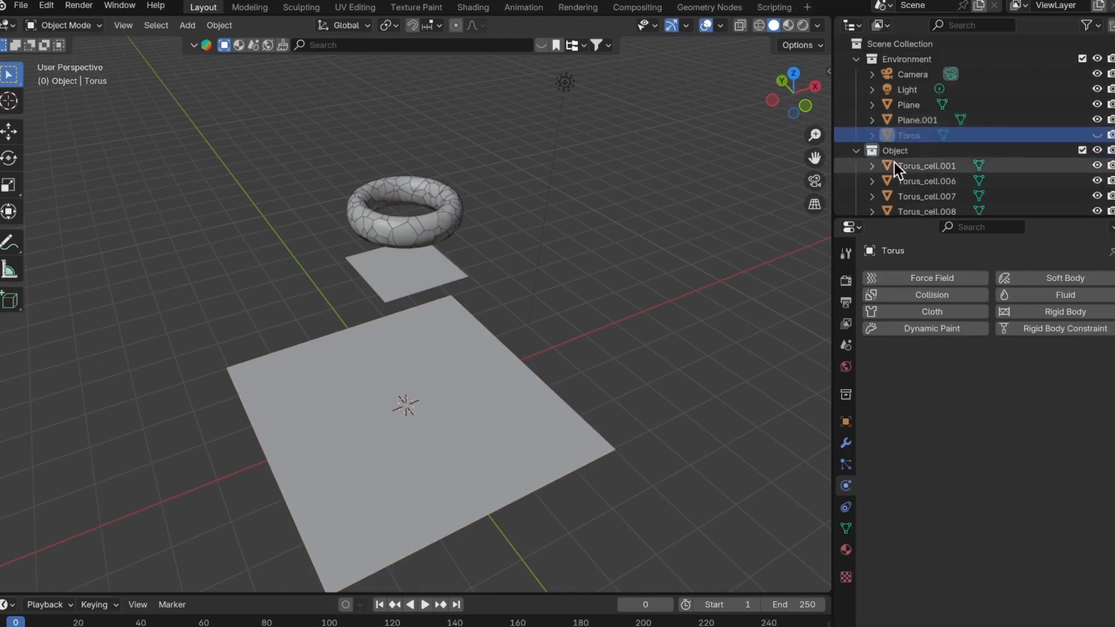
left_click(856, 151)
left_click(927, 167)
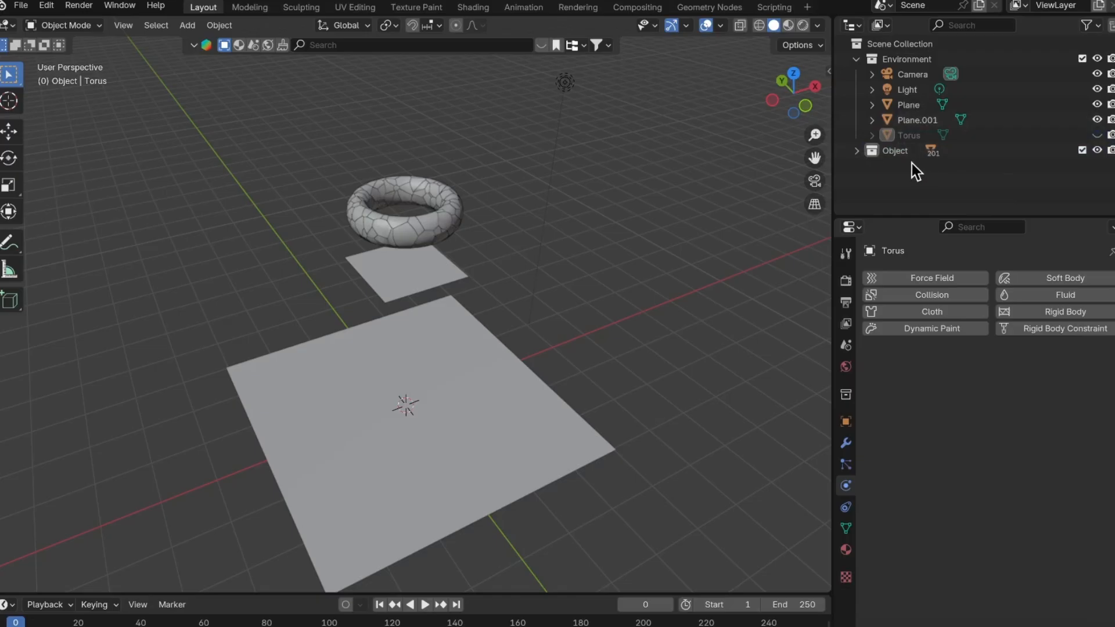
left_click_drag(907, 137, 908, 201)
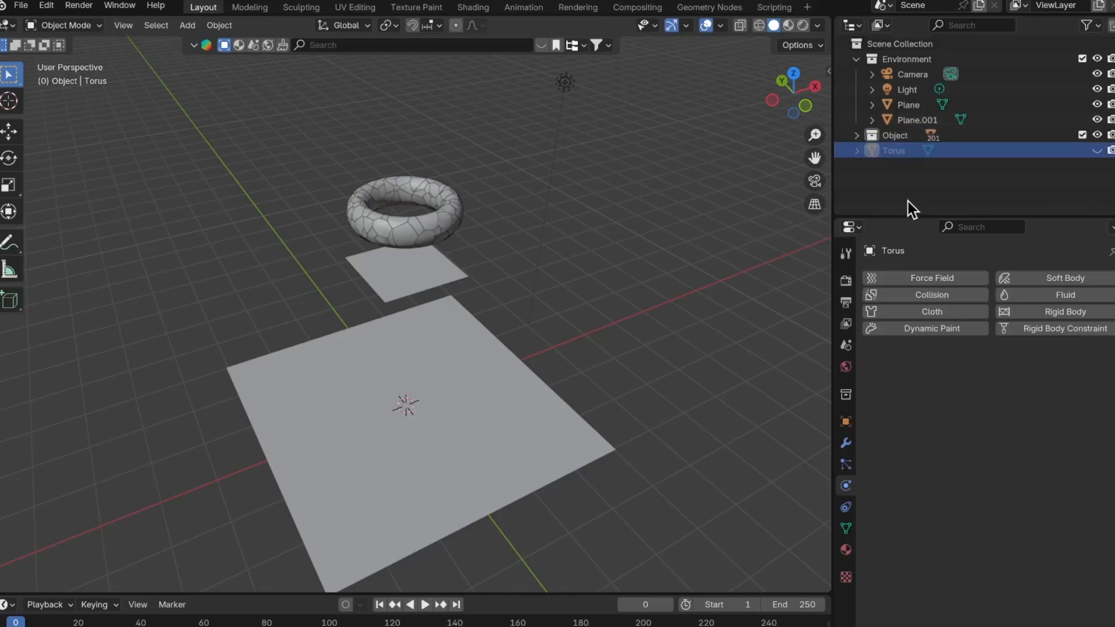
Show the original Torus in the viewport, and toggle the Object collection of cells off and on to compare them.
left_click(1095, 152)
left_click(1096, 135)
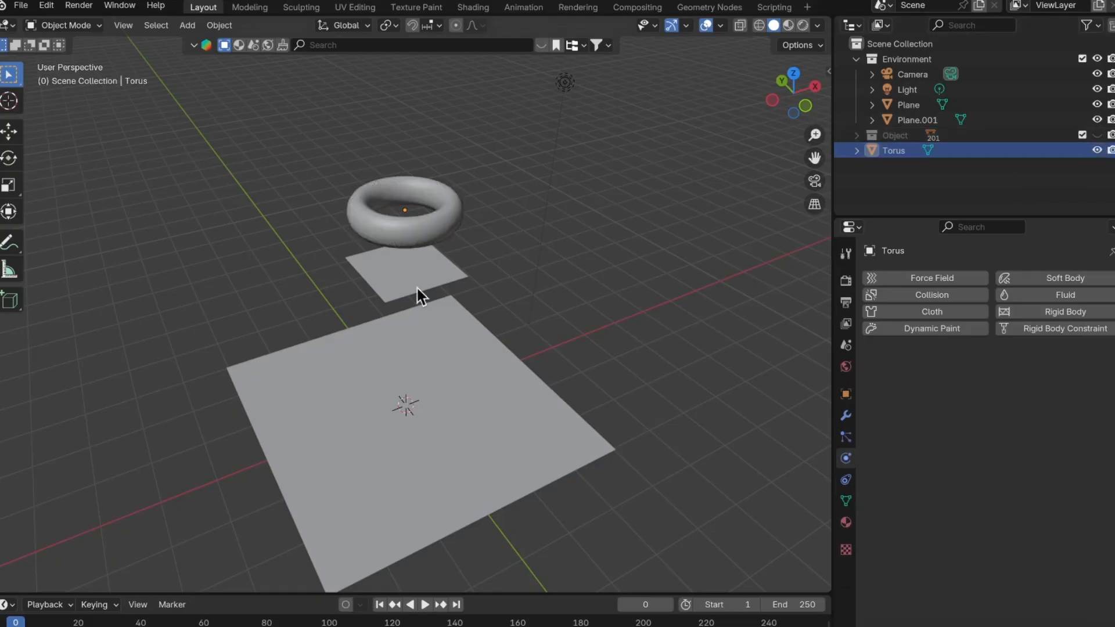
left_click(1097, 134)
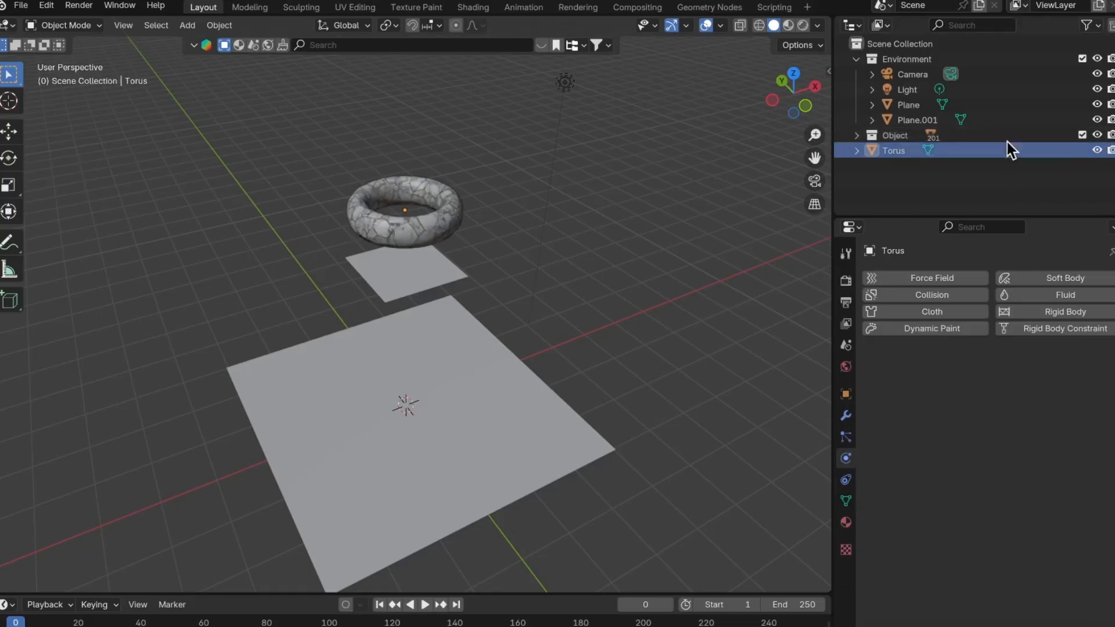
Add rigid body physics to the original Torus and set its type to Passive.
left_click(1068, 317)
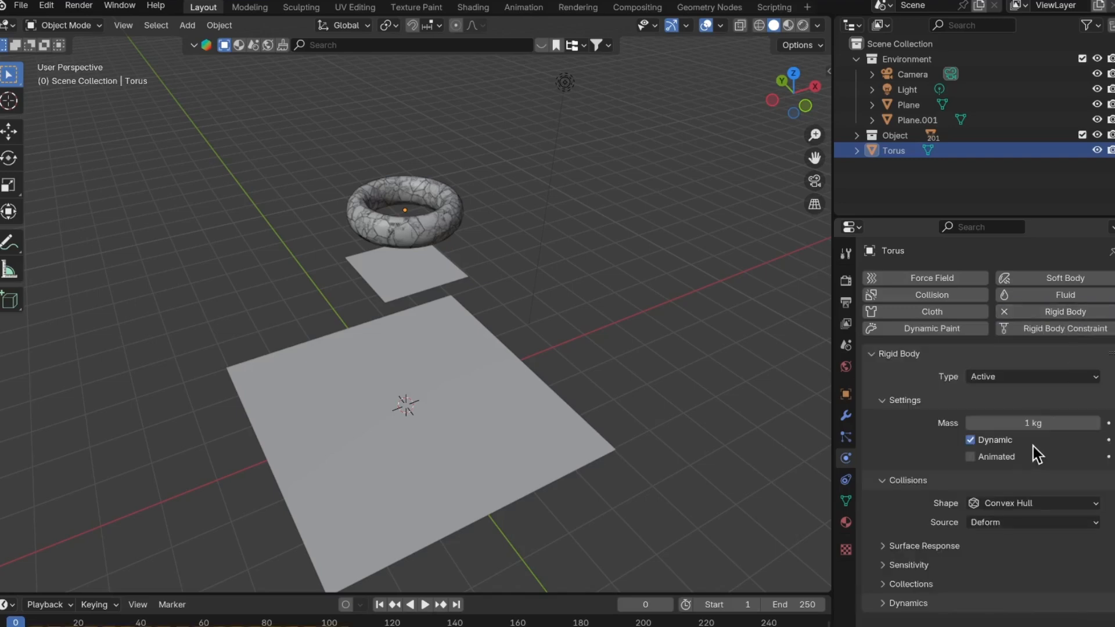
left_click(1033, 377)
left_click(1032, 411)
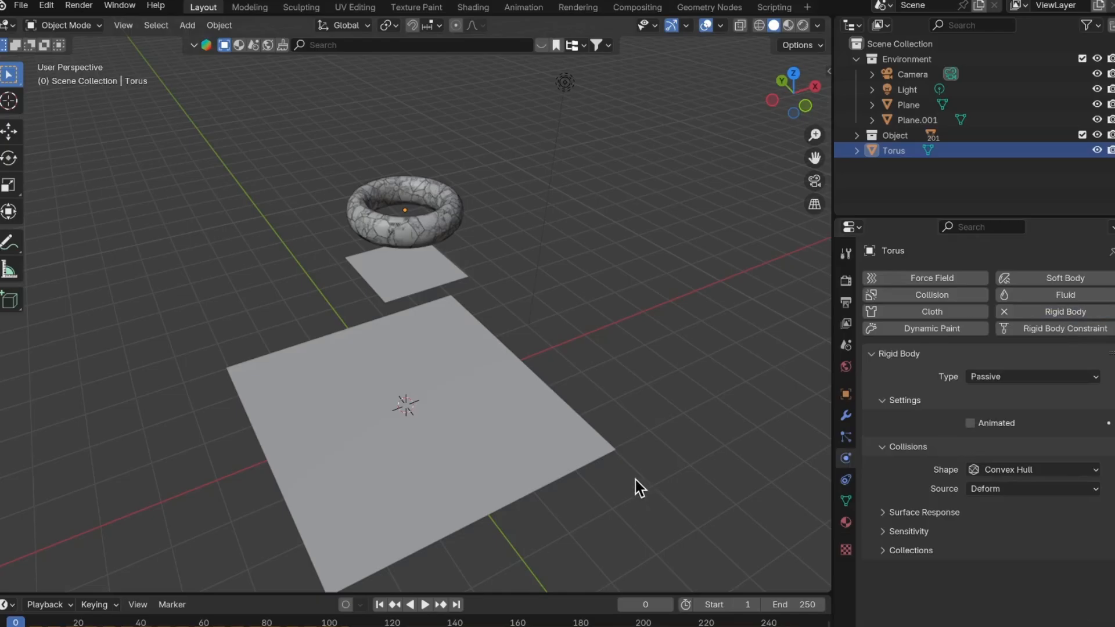
Play the simulation repeatedly from frame 0 to examine how the cells behave with the original Torus as a passive body.
key("space")
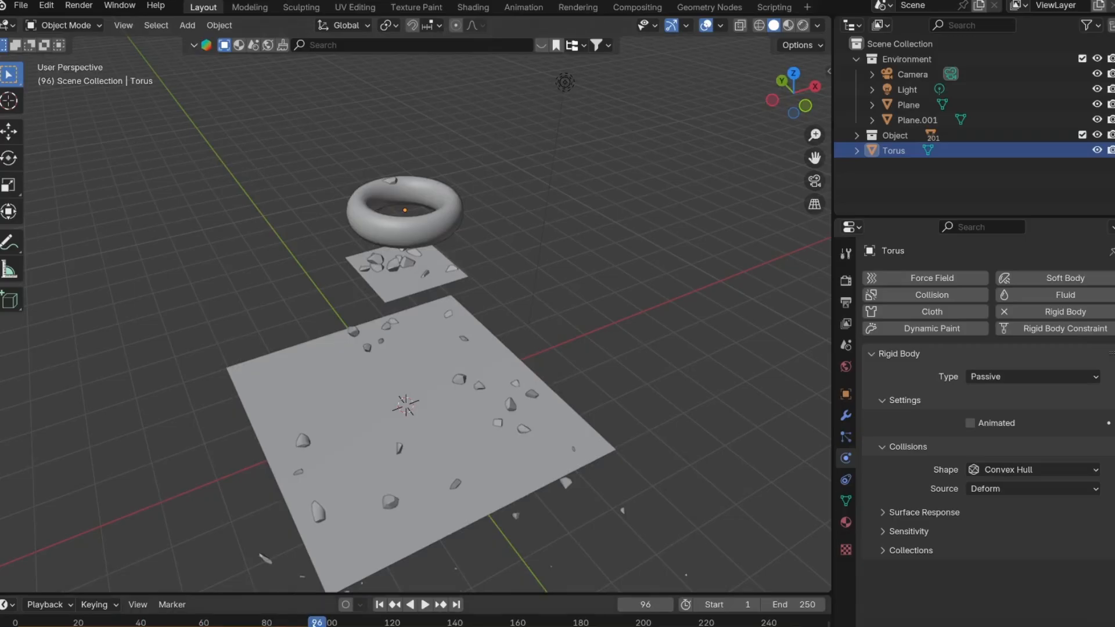
key("Escape")
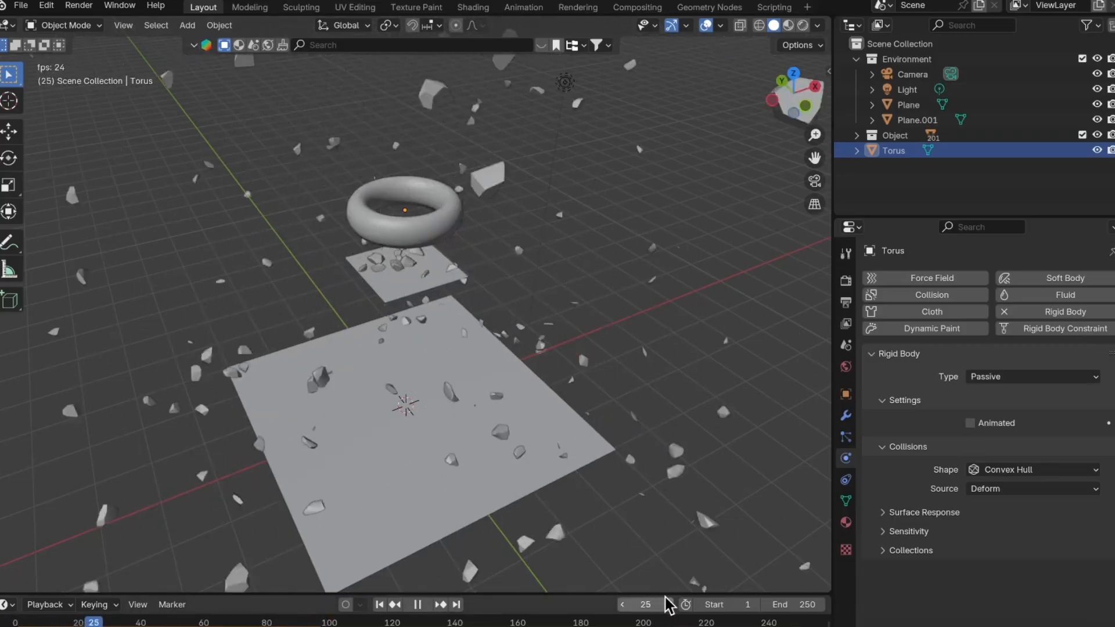
key("space")
left_click_drag(135, 623, 16, 623)
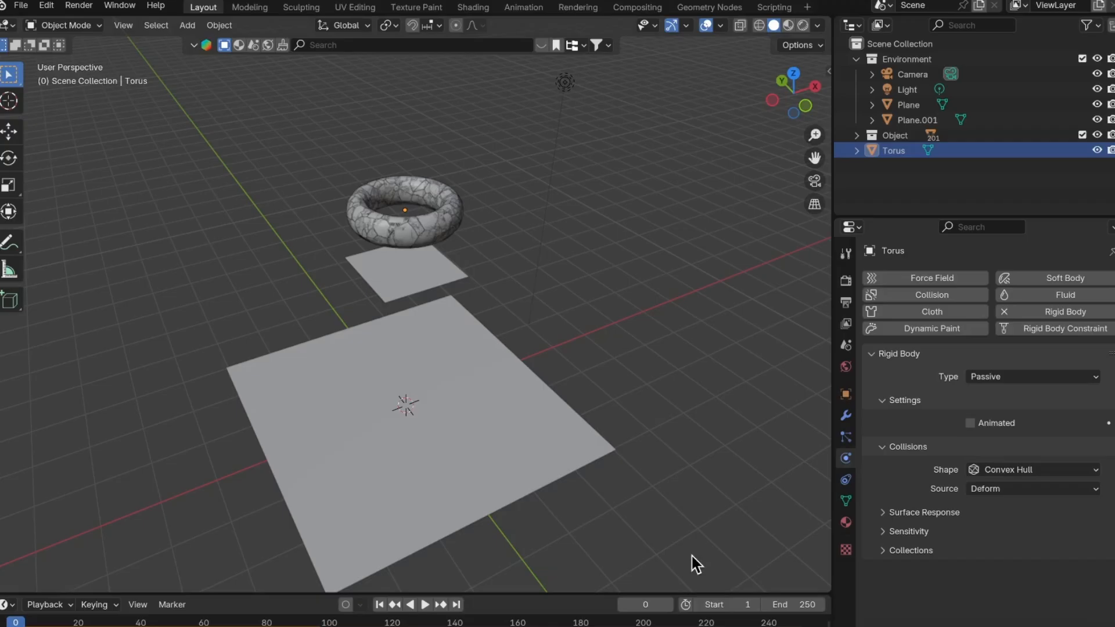
key("space")
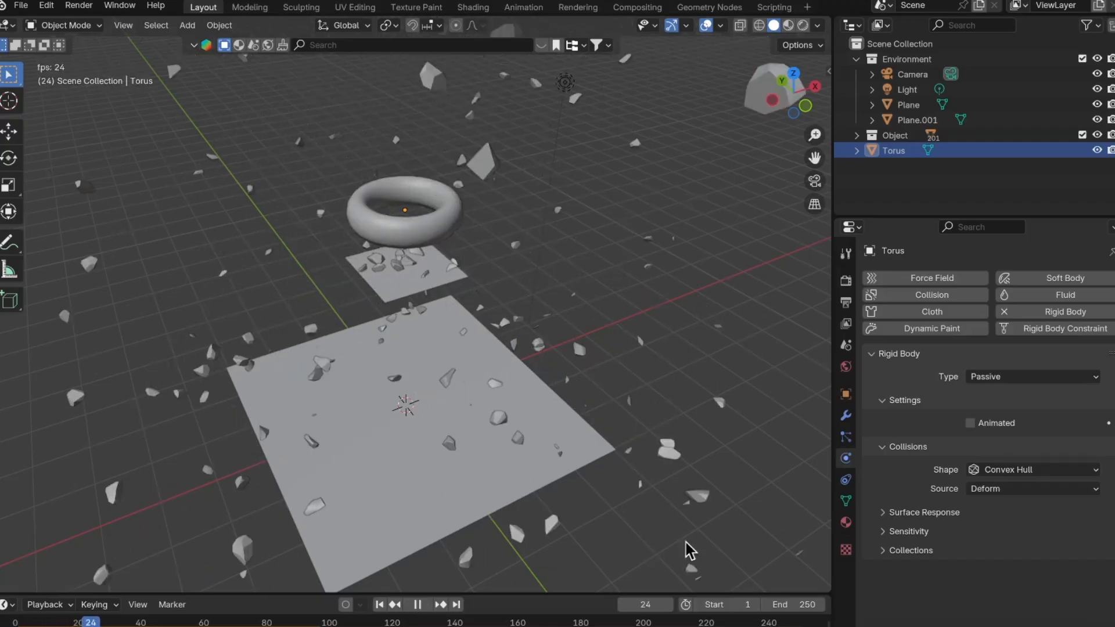
key("space")
left_click_drag(93, 623, 15, 622)
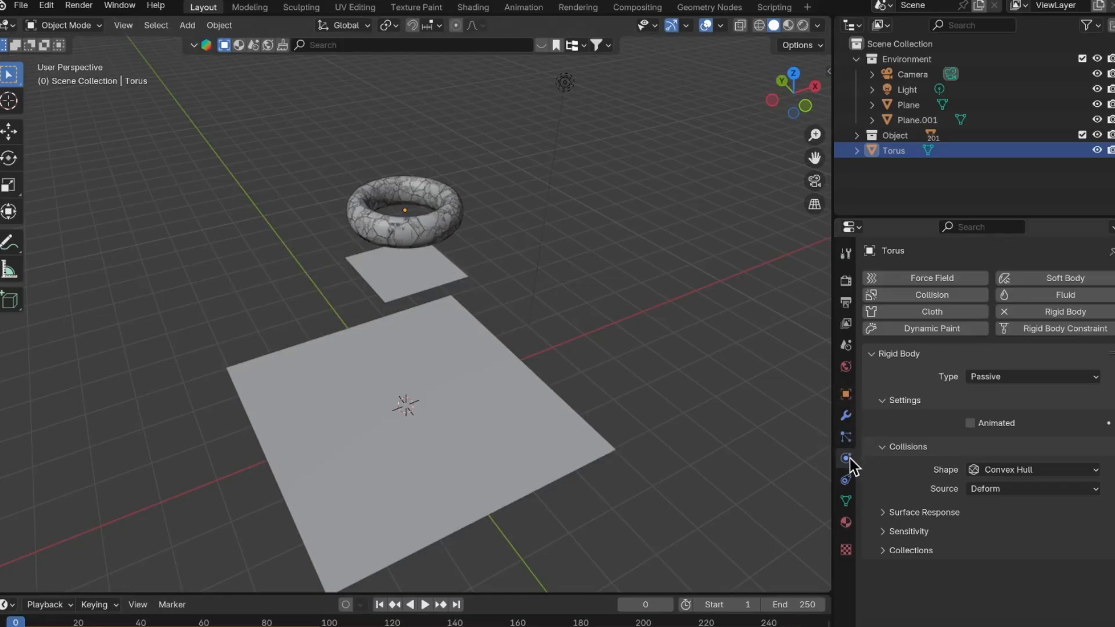
key("space")
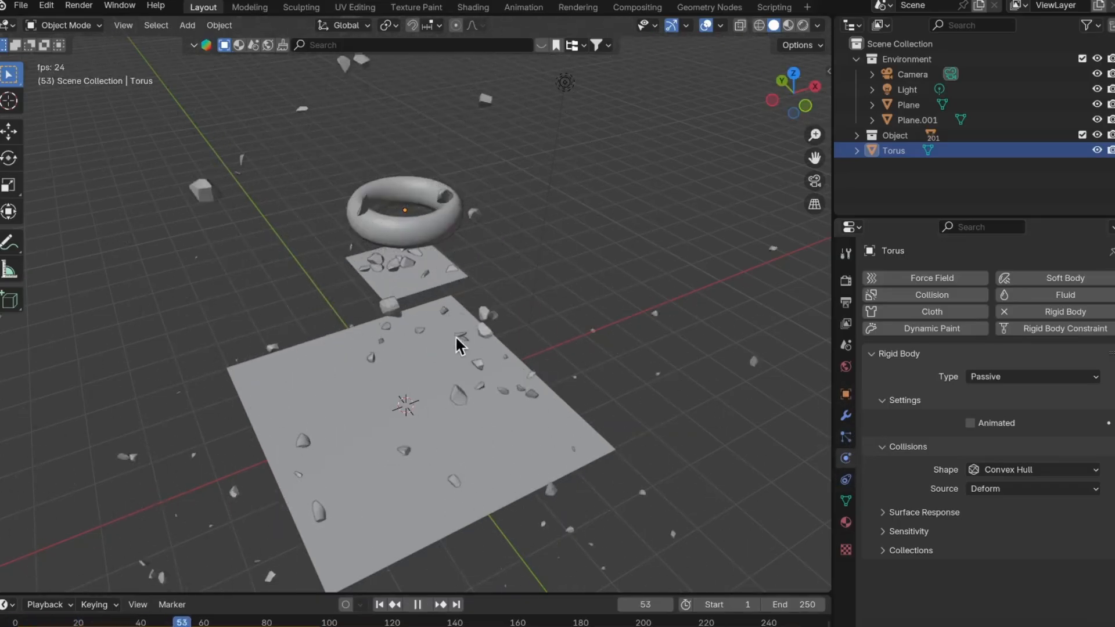
Set the scene's output frame rate to 30 fps and play the simulation to check it.
key("Escape")
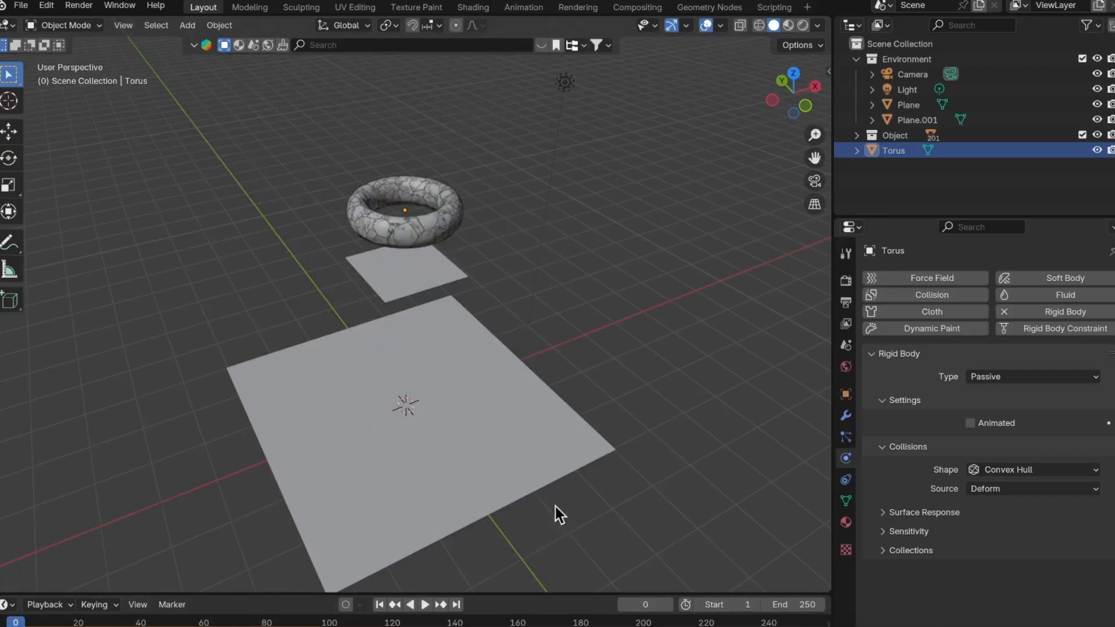
left_click(846, 303)
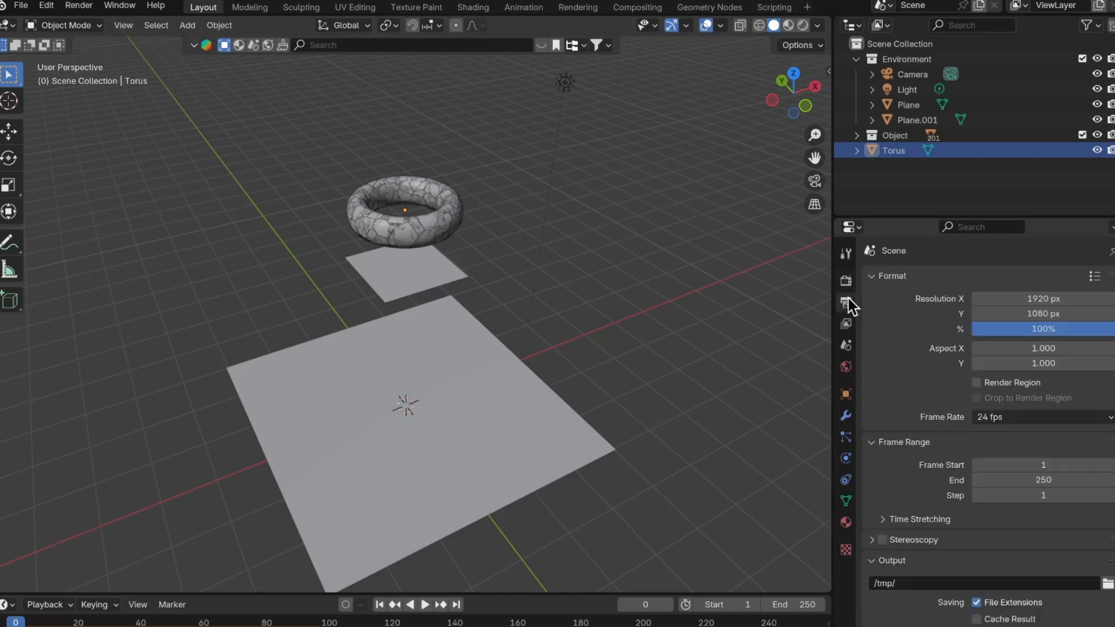
left_click(1036, 421)
left_click(1035, 420)
left_click(1035, 420)
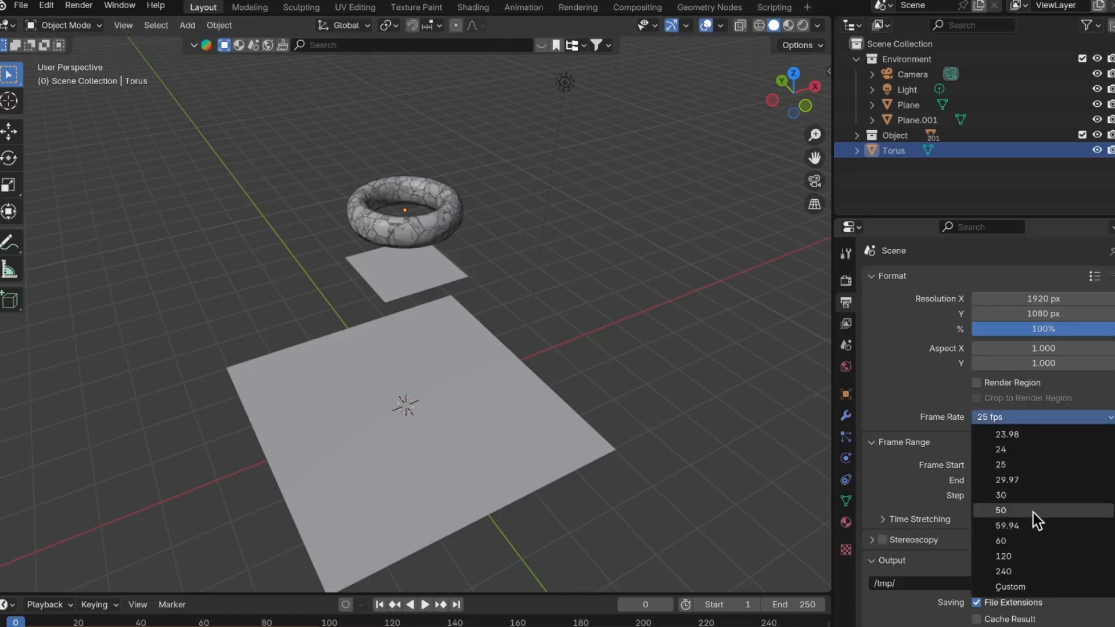
left_click(1032, 495)
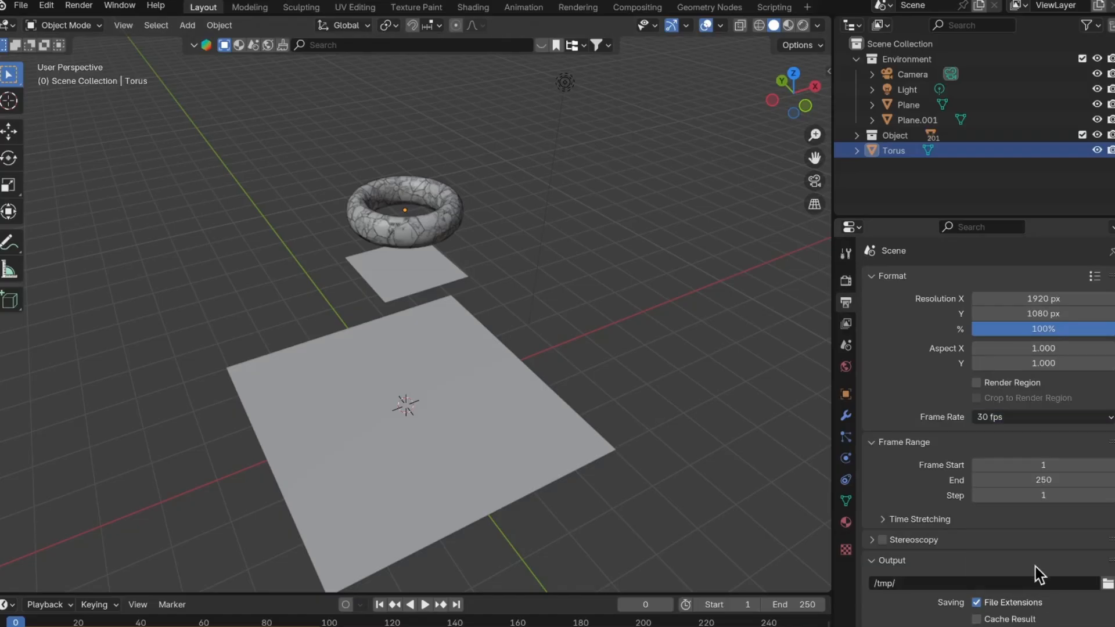
key("space")
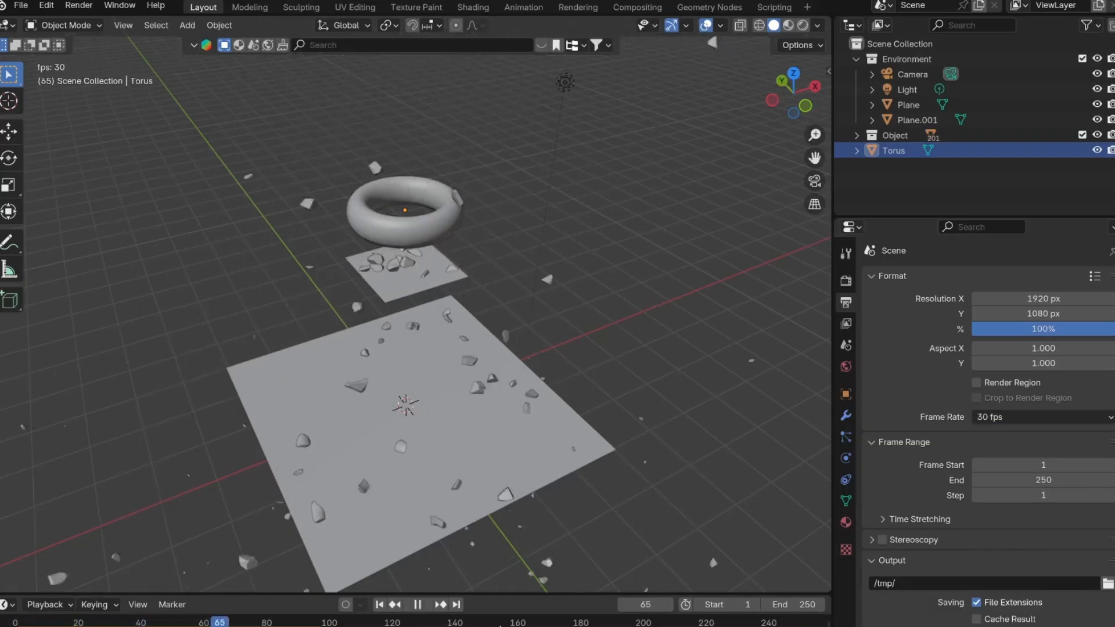
key("space")
Set the frame range's end frame to 80 and return the playhead to frame 0.
left_click(1061, 482)
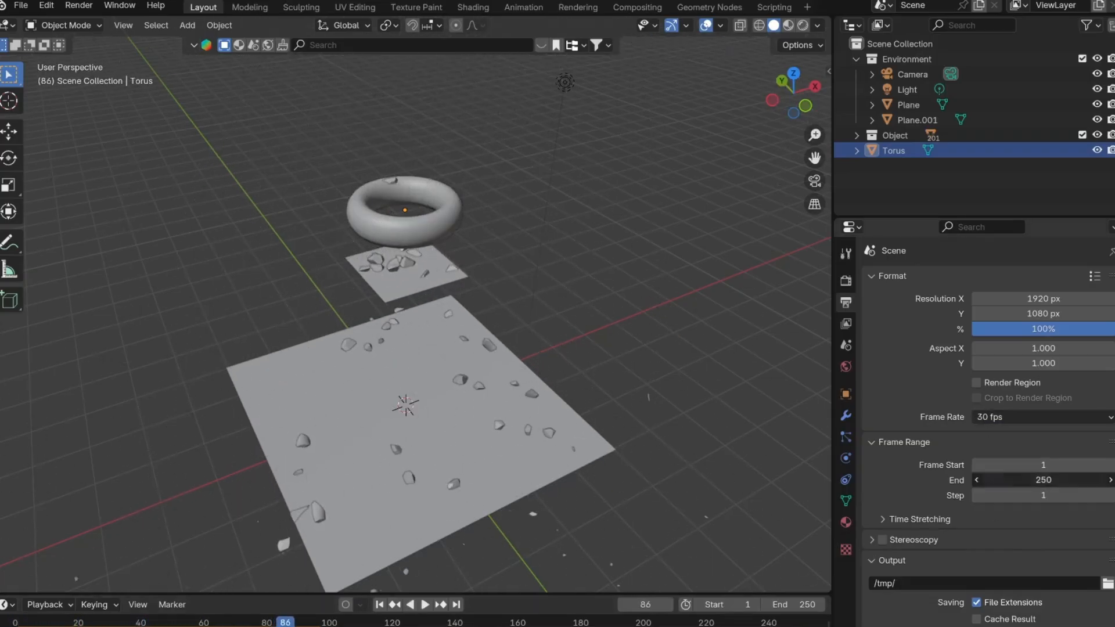
type("80")
key("Return")
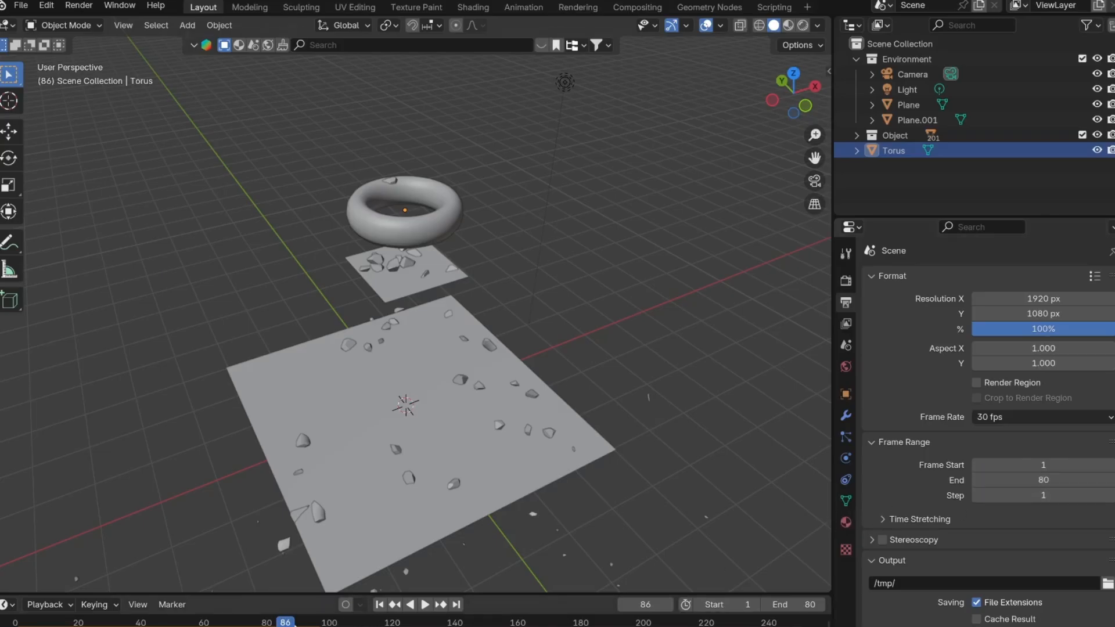
left_click(15, 621)
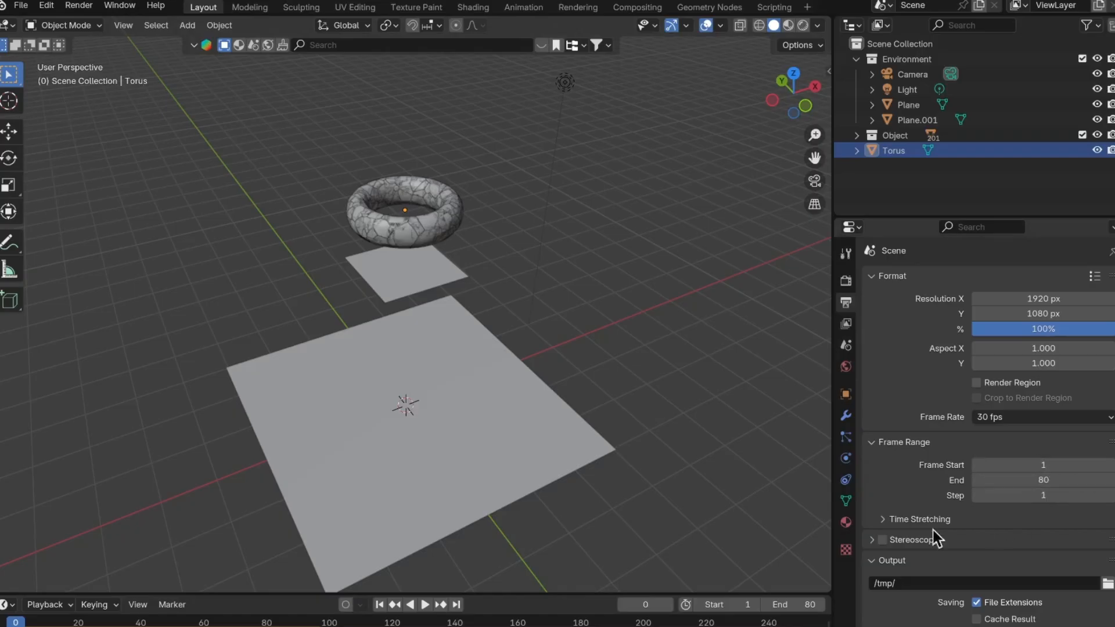
Set the new time stretching value to 900 and play the simulation in slow motion.
left_click(885, 518)
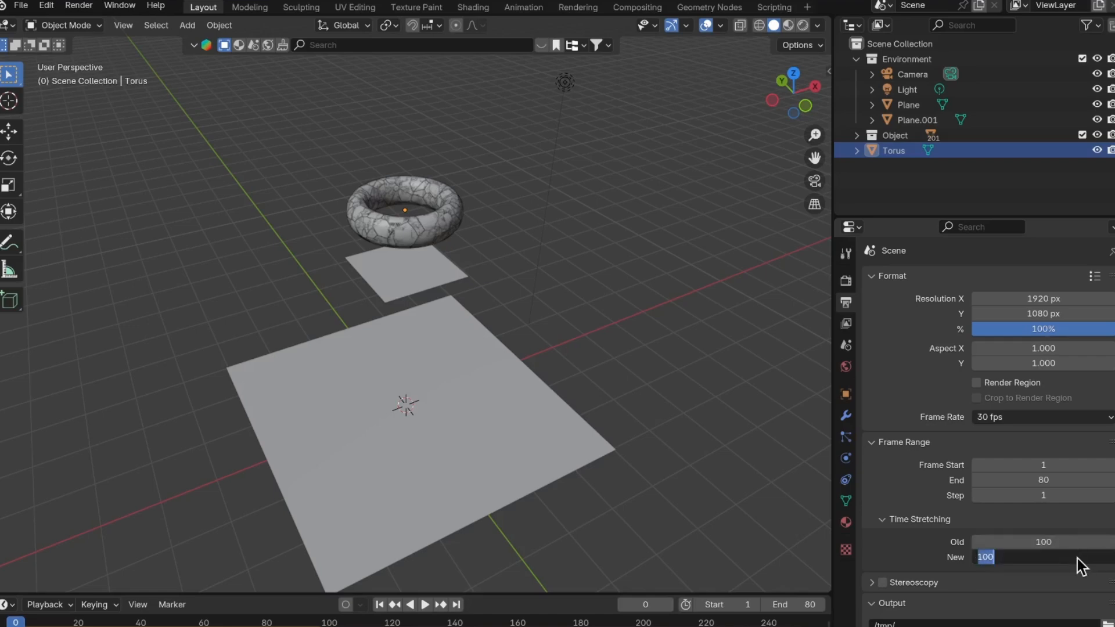
type("1000")
key("BackSpace")
key("BackSpace")
key("BackSpace")
key("BackSpace")
type("900")
key("Return")
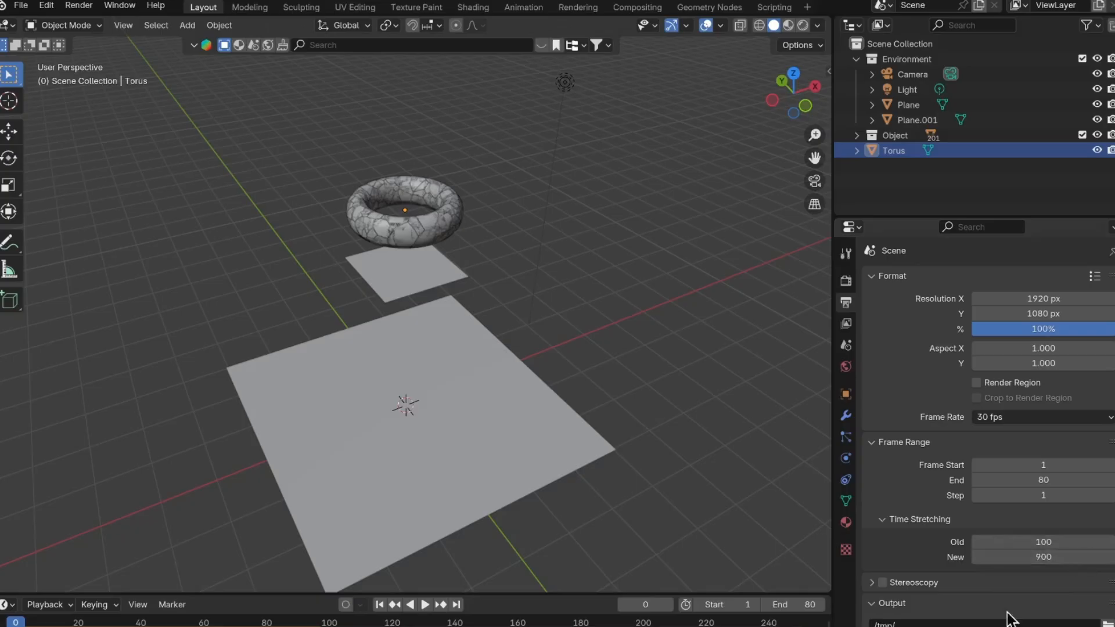
key("space")
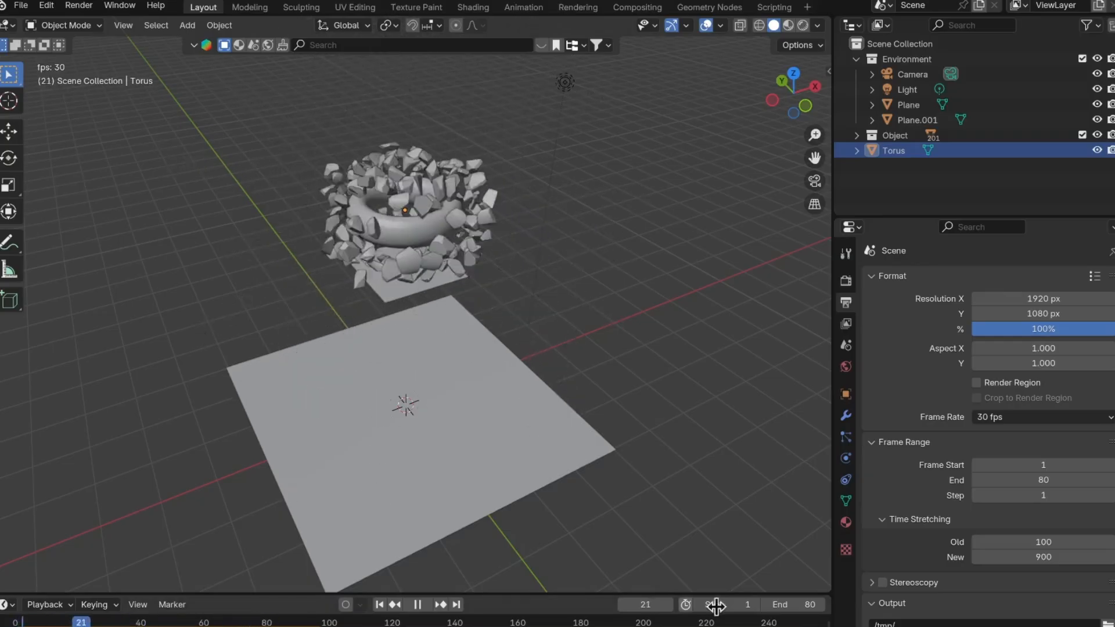
key("space")
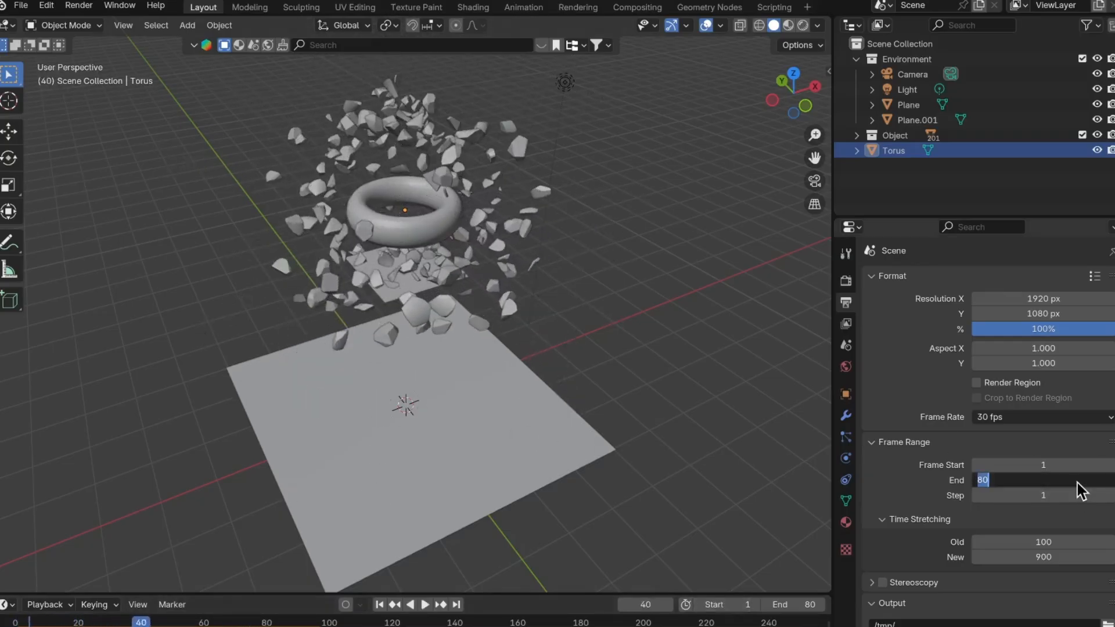
Set the frame range's end frame to 120, replay the simulation from frame 0, and return to frame 0.
type("120")
key("Return")
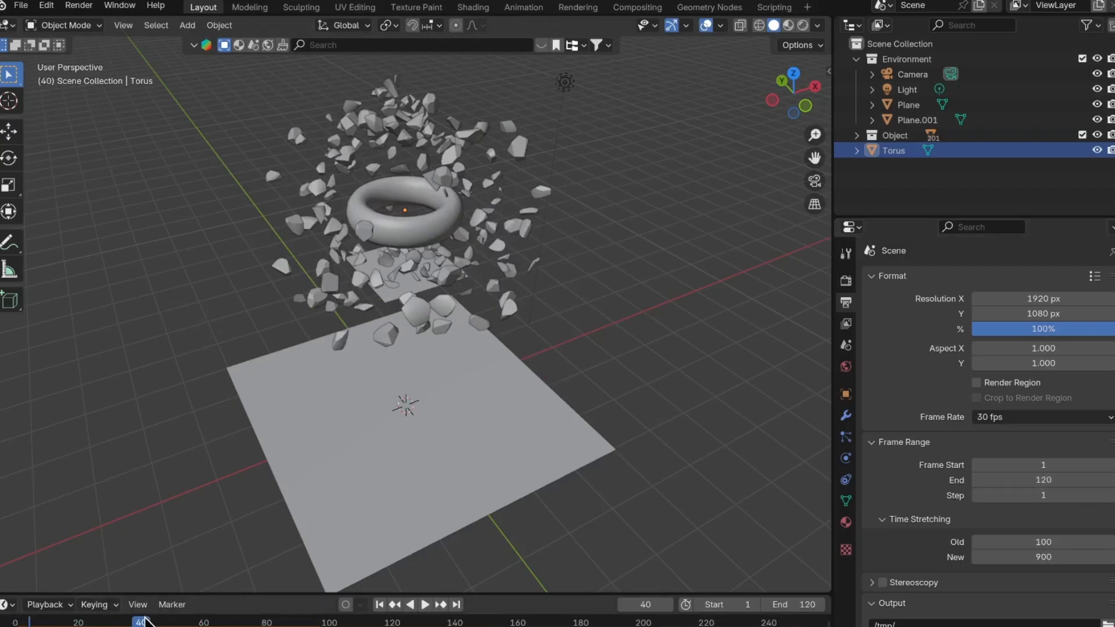
left_click_drag(145, 619, 16, 621)
key("space")
key("space")
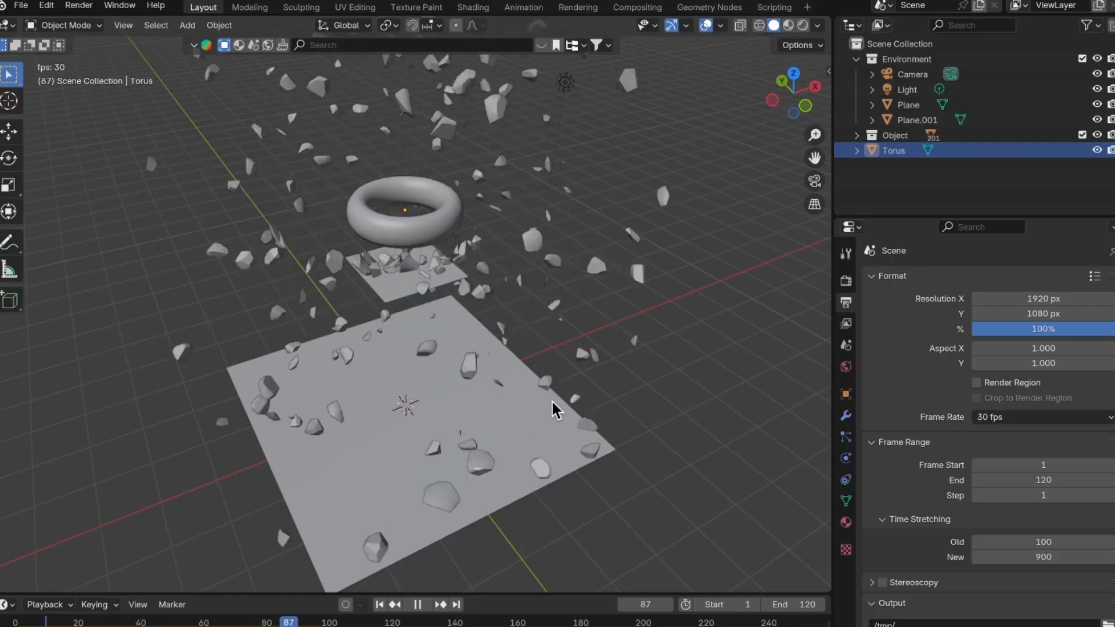
key("space")
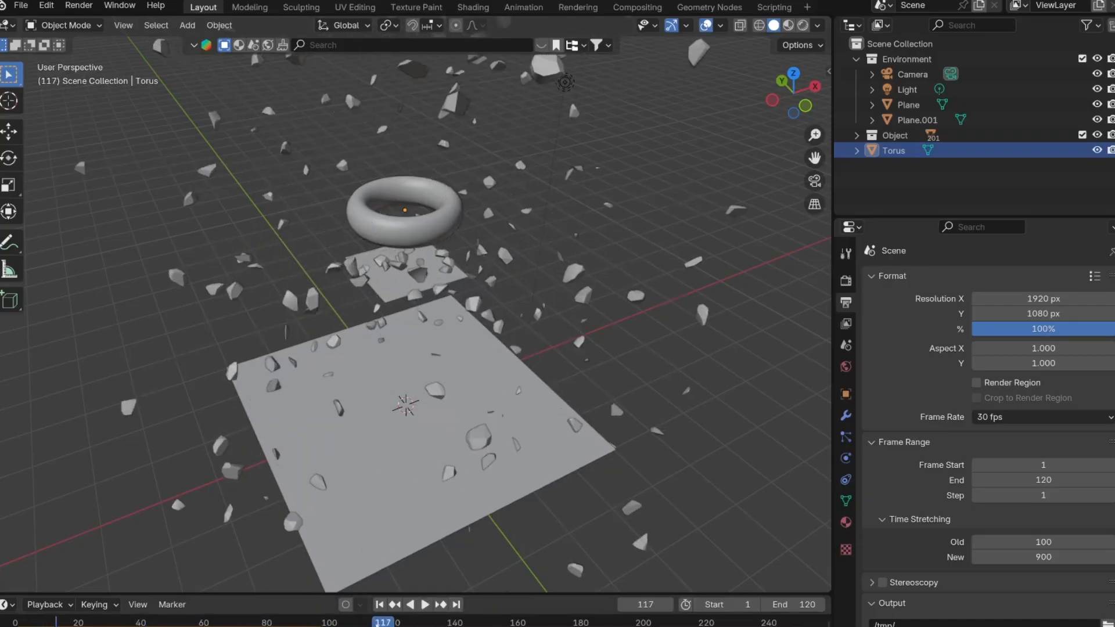
left_click_drag(378, 624, 13, 616)
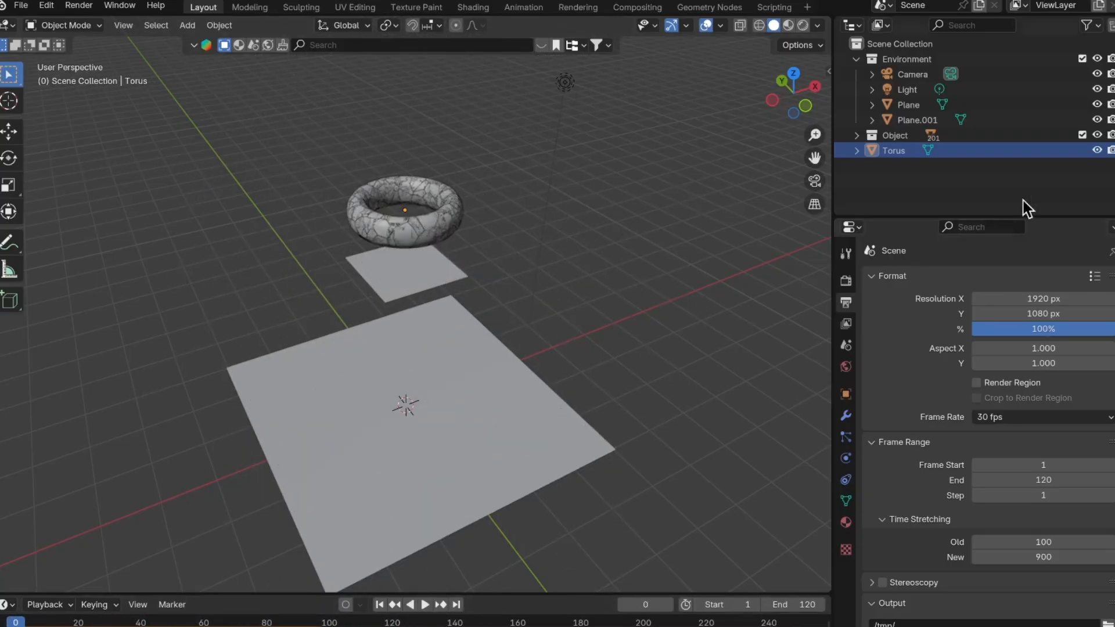
Hide the original Torus in the viewport and replay the simulation from frame 0 to examine how the cells scatter.
left_click(1096, 150)
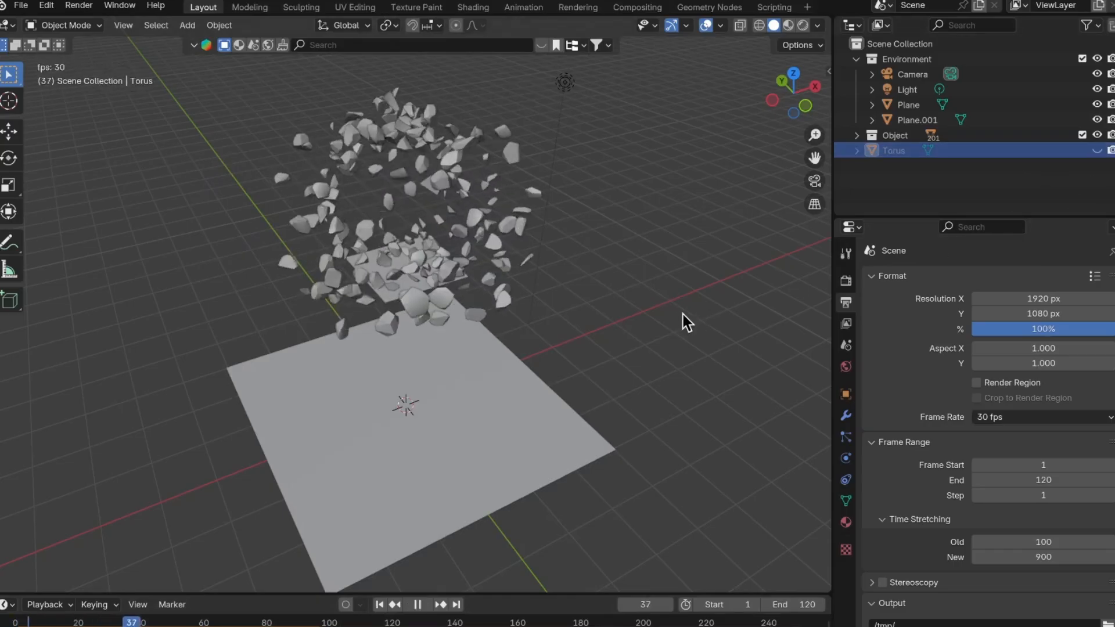
key("space")
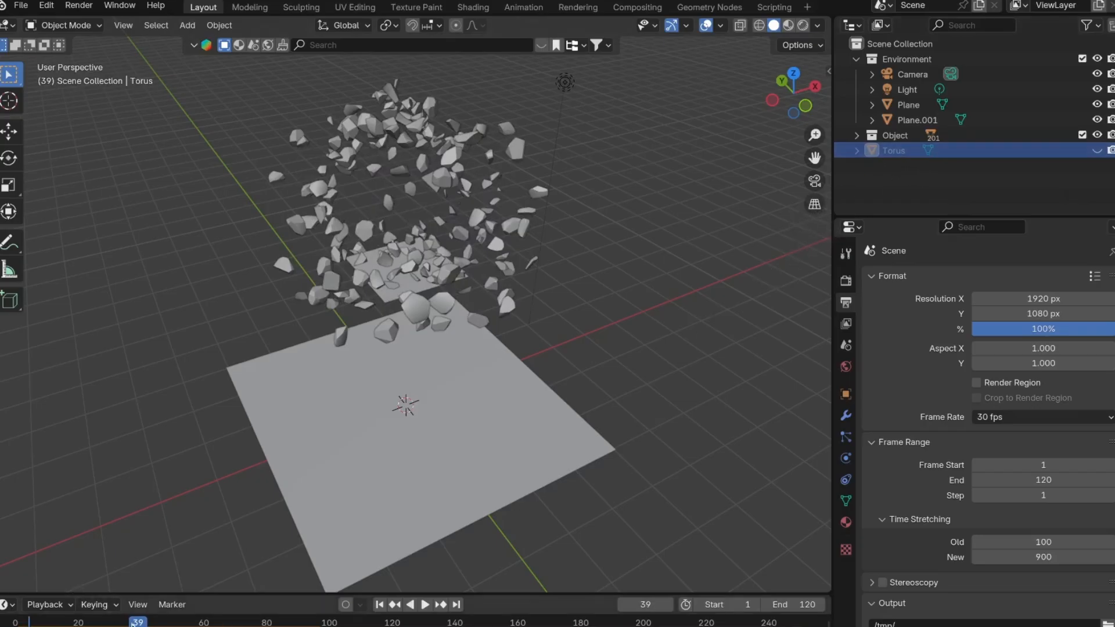
left_click_drag(132, 624, 15, 622)
key("space")
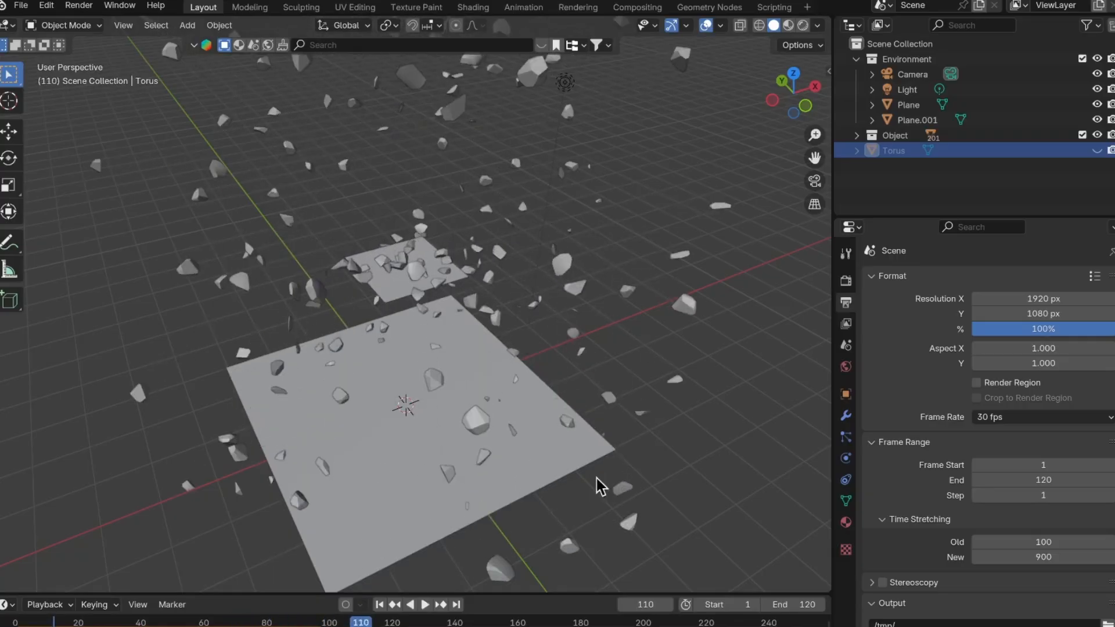
left_click_drag(55, 623, 16, 623)
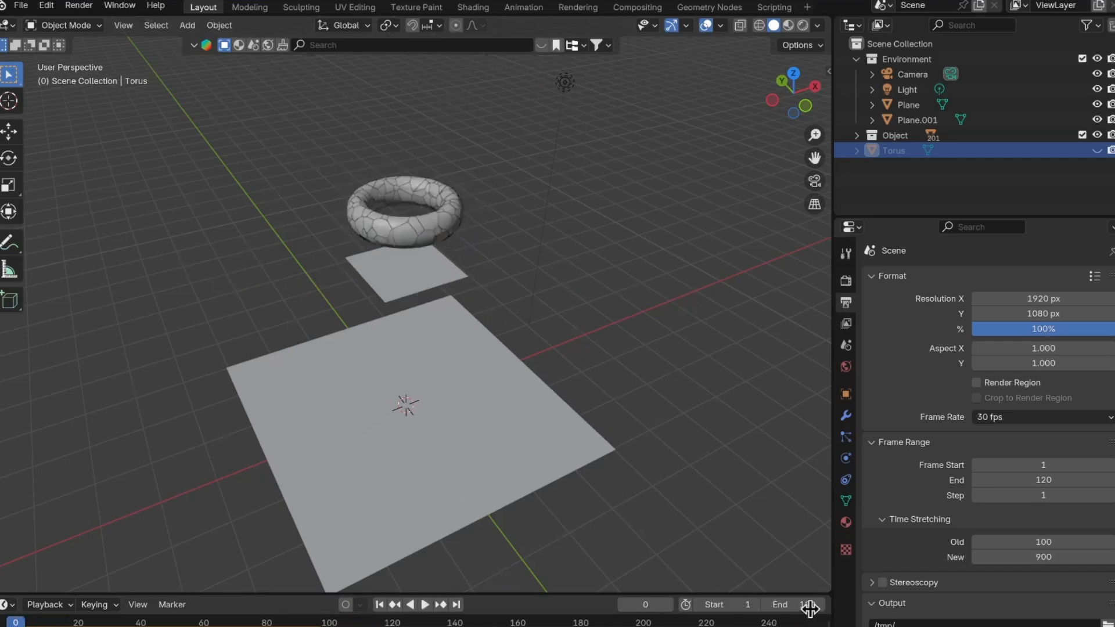
key("space")
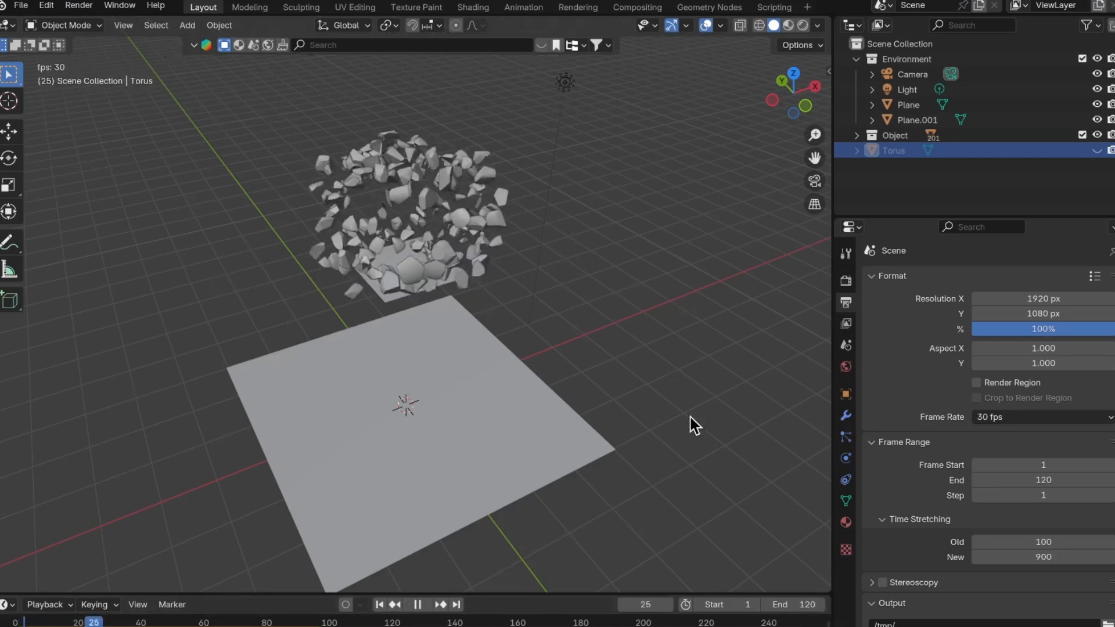
key("space")
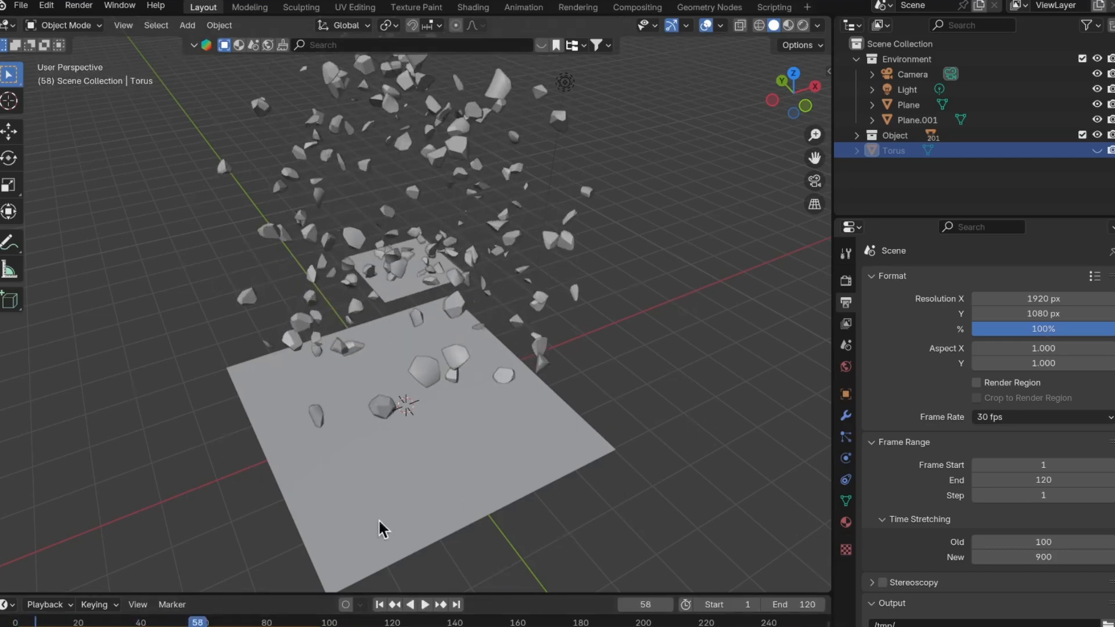
left_click_drag(198, 623, 16, 623)
key("space")
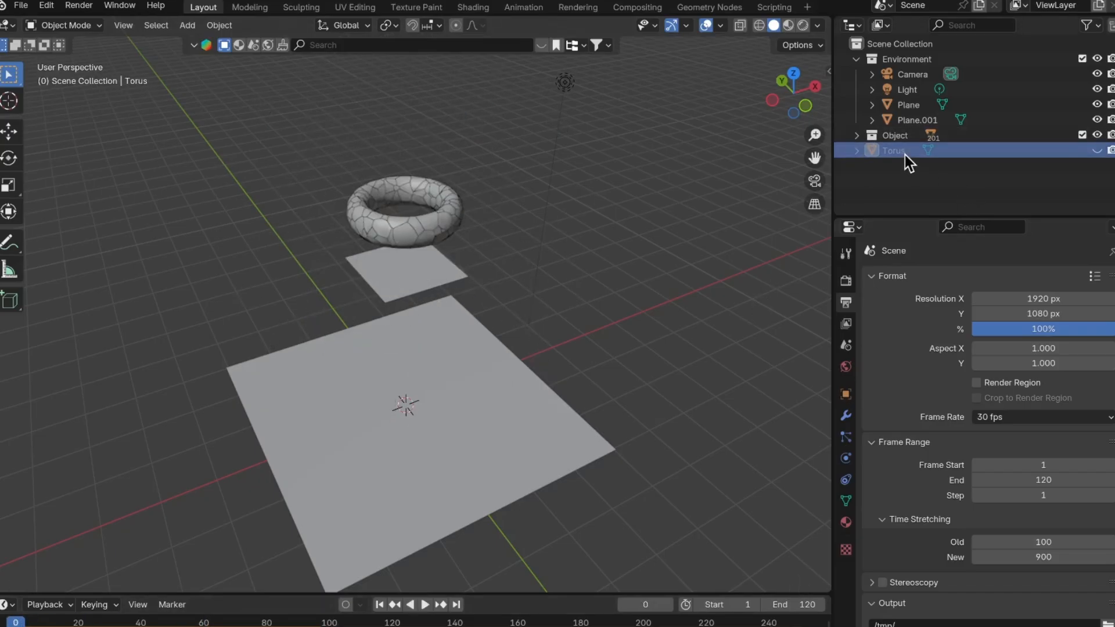
Delete the original Torus and replay the simulation from the start with only the fractured cells.
key("Delete")
key("space")
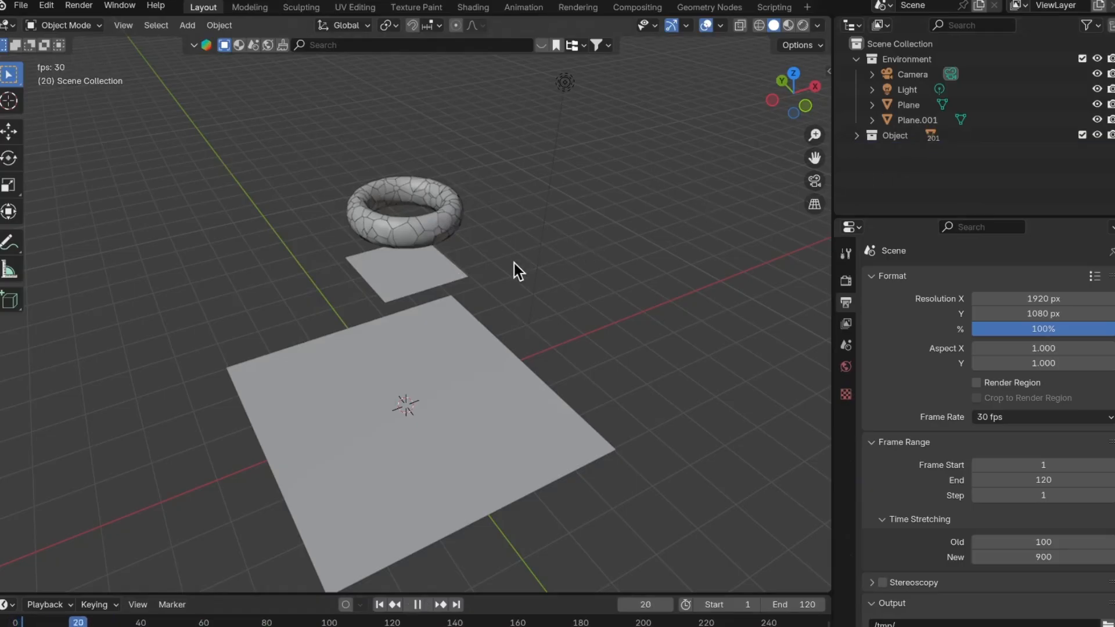
key("shift+Left")
key("space")
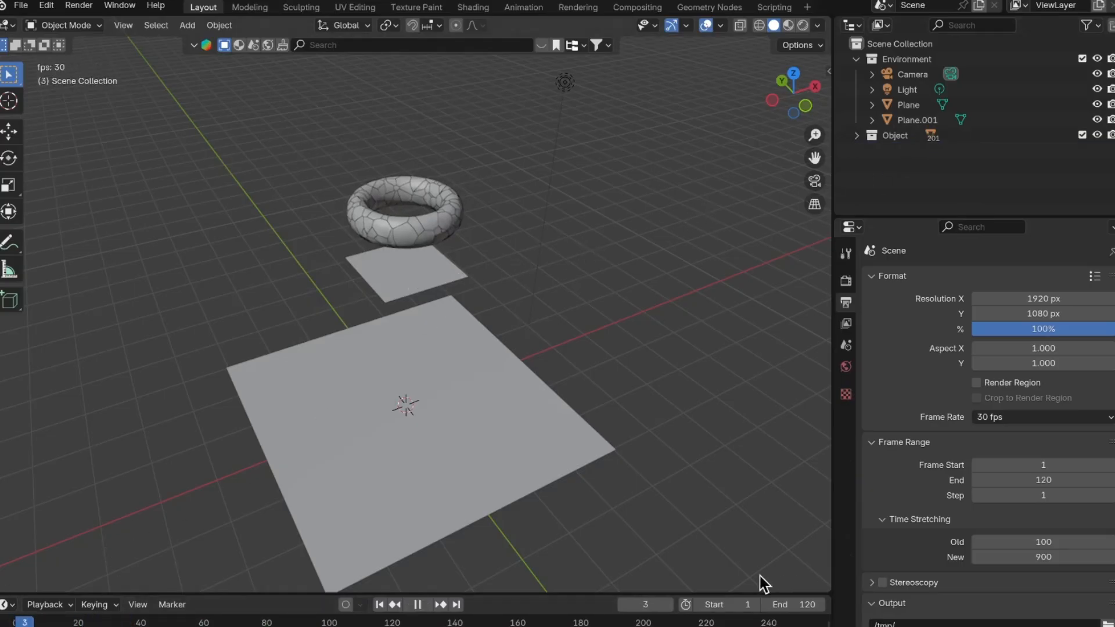
key("space")
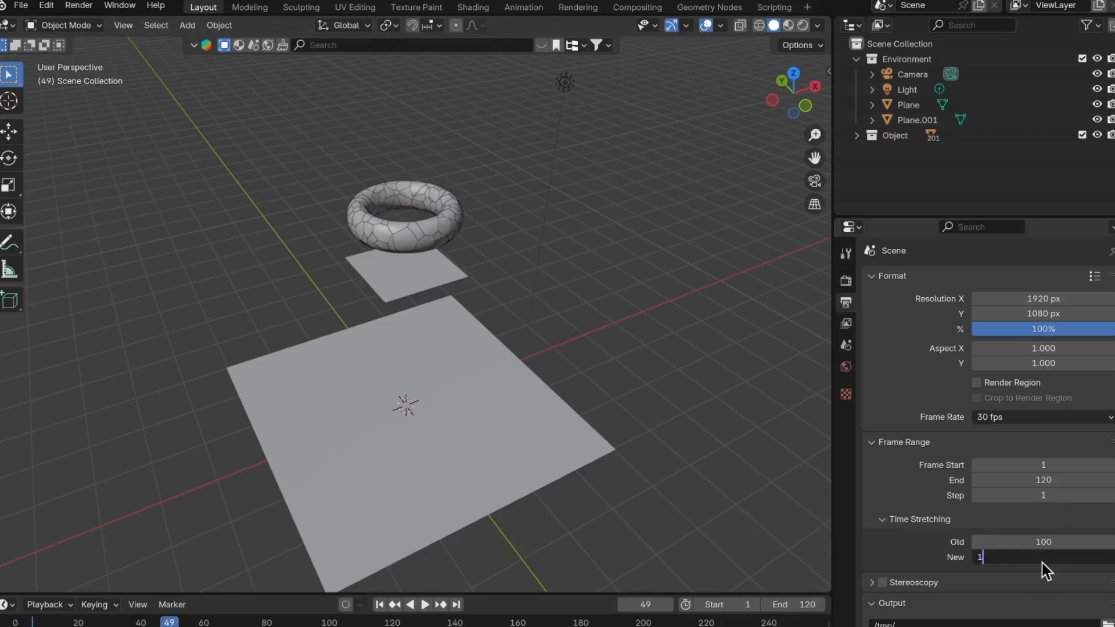
Set the new time stretching value to 100 and replay the simulation from the start.
key("Return")
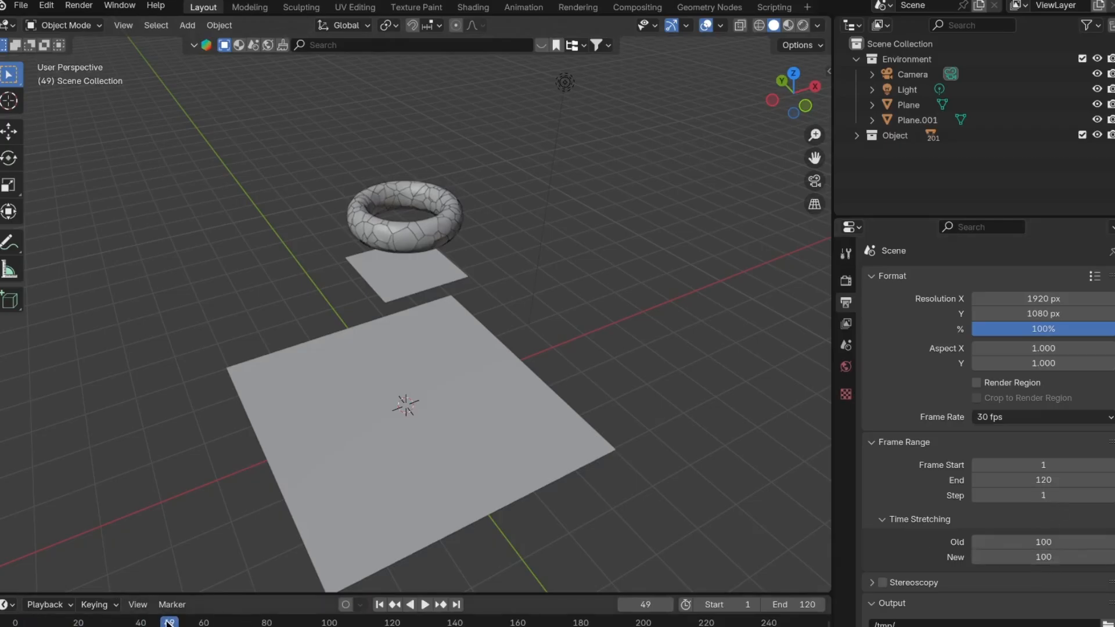
key("shift+Left")
key("space")
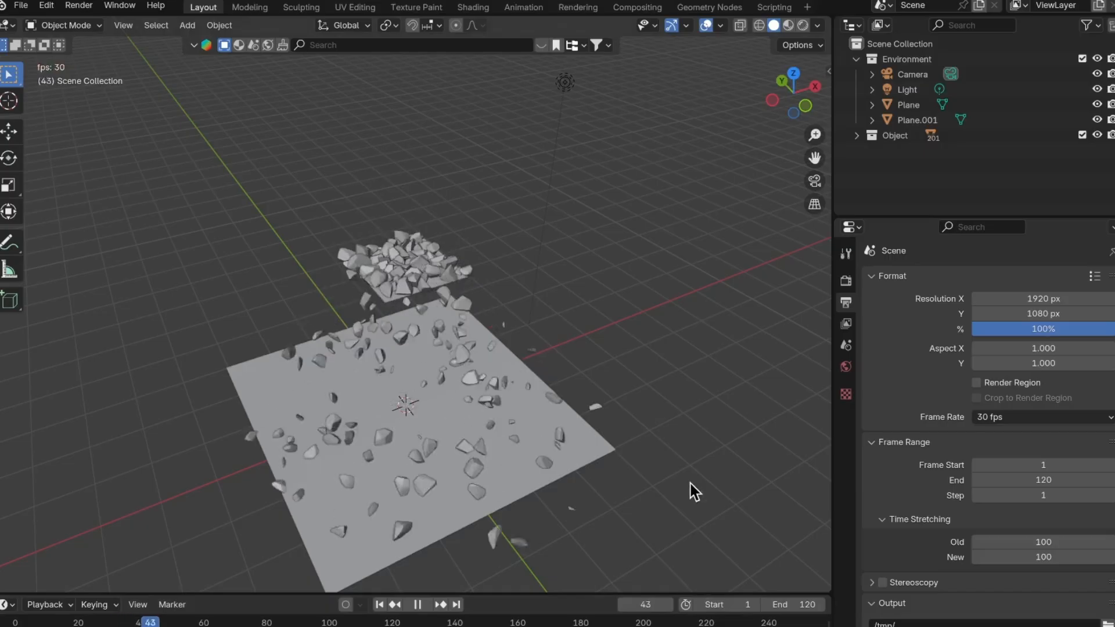
key("space")
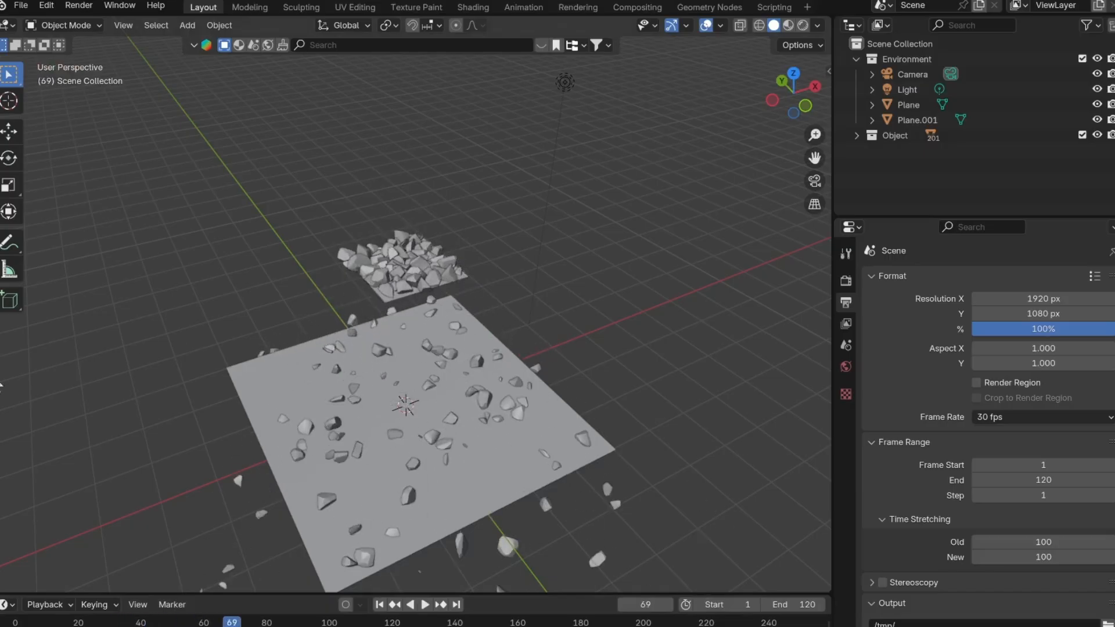